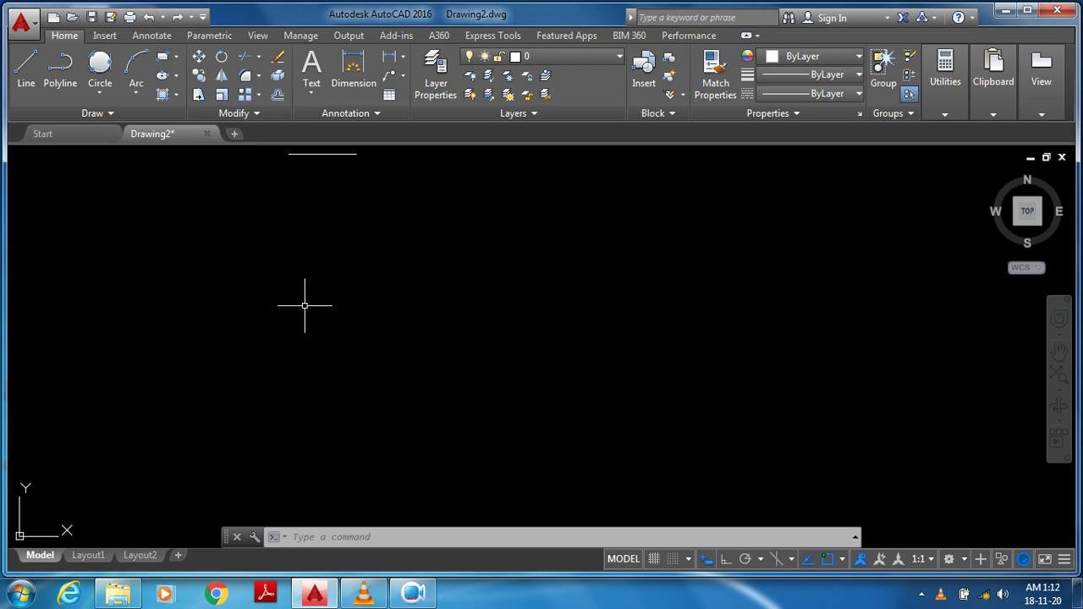
- Draw a Center, Radius circle with radius 10 in the empty drawing area, and undo it
click(101, 92)
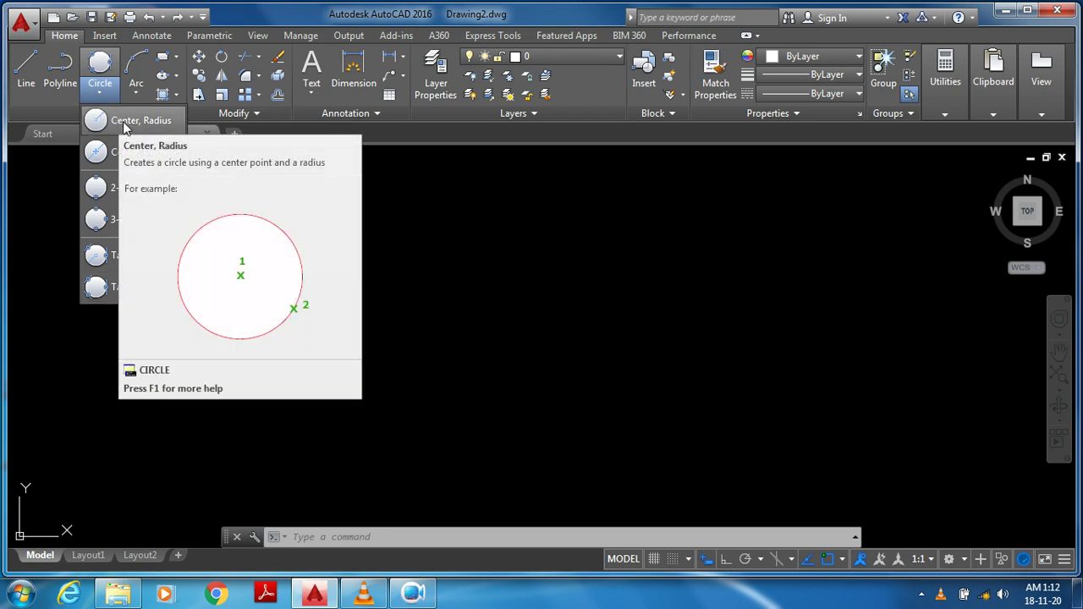
click(123, 121)
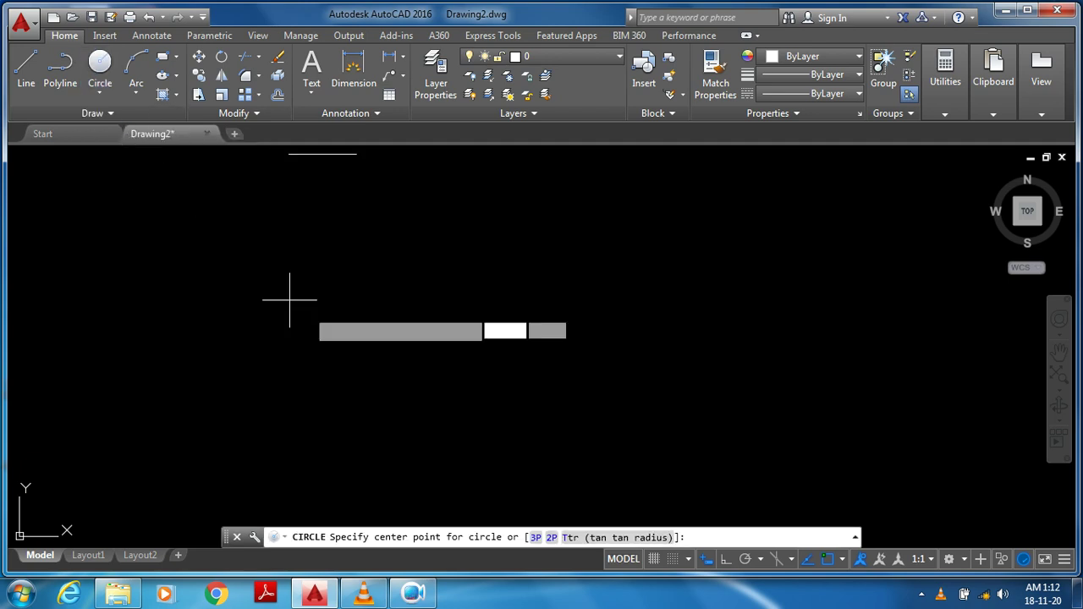
click(413, 404)
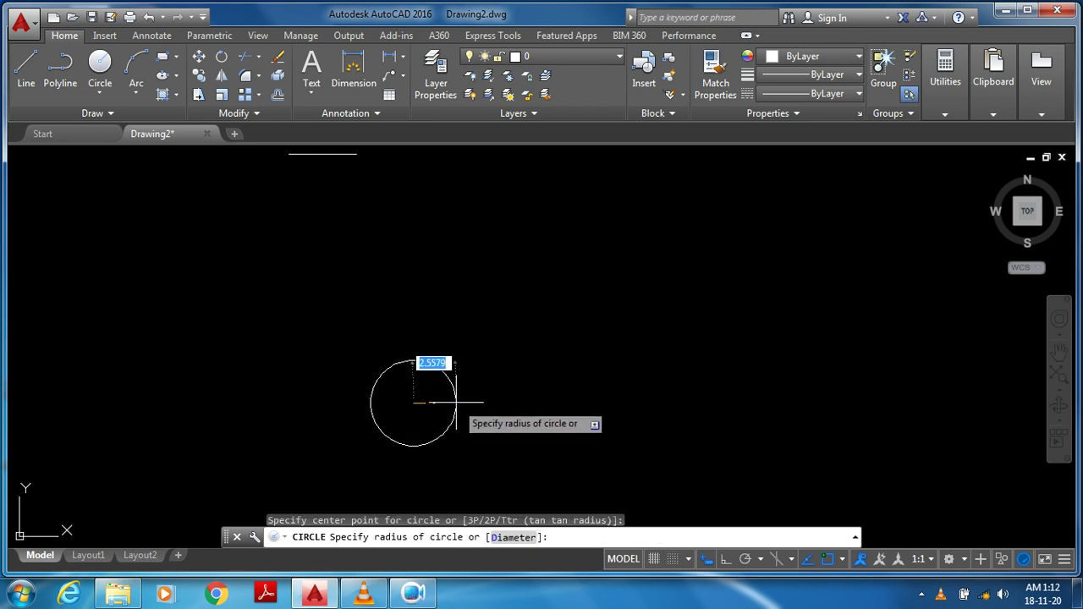
text(10)
key(Return)
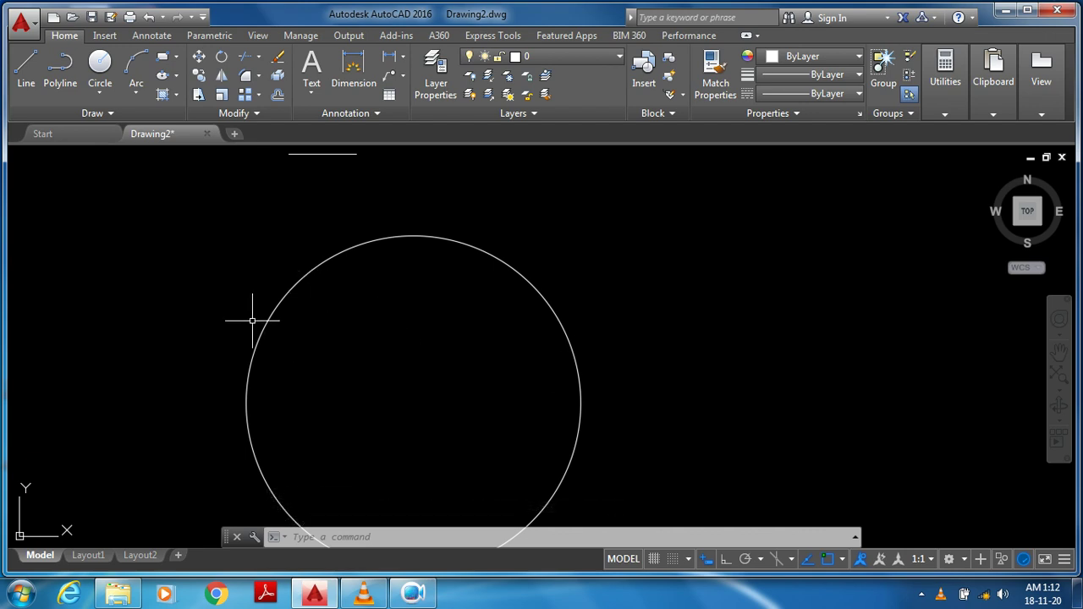
key(Escape)
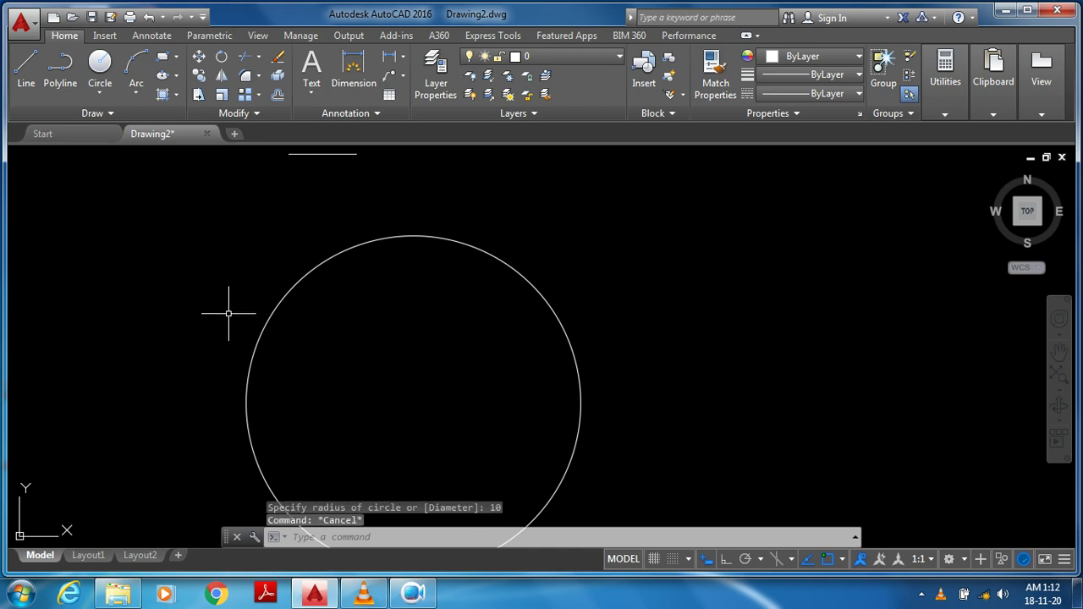
key(ctrl+z)
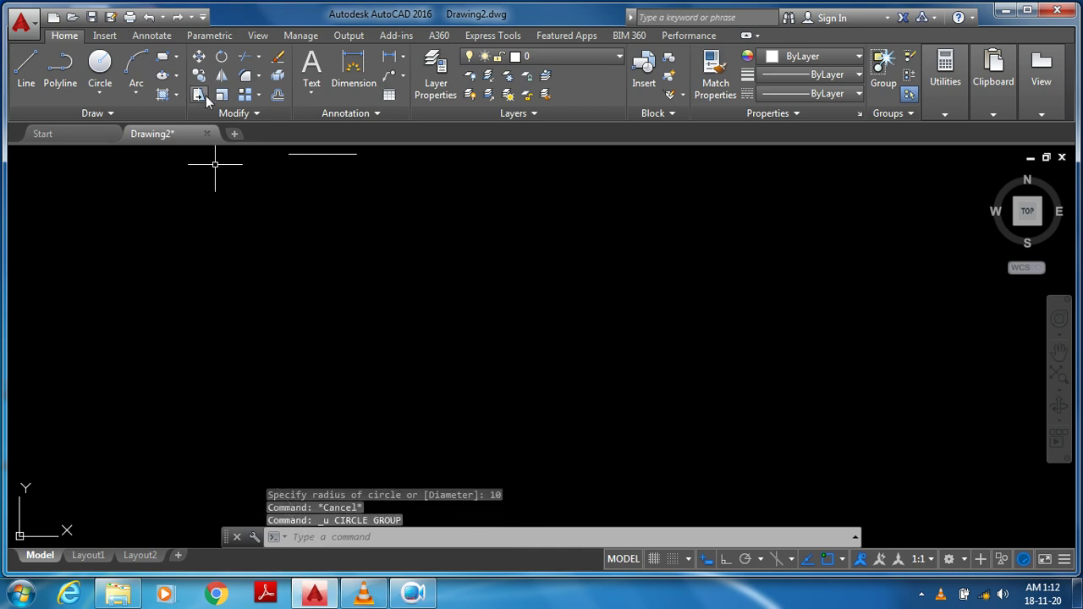
- Draw a Center, Diameter circle with diameter 8 below the short horizontal line
click(99, 94)
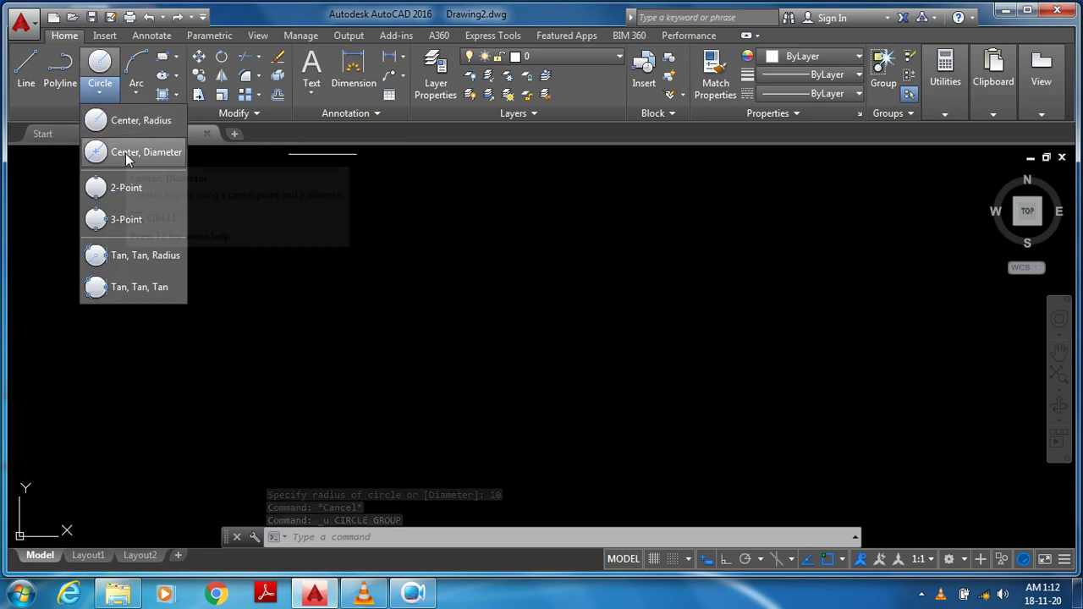
click(98, 152)
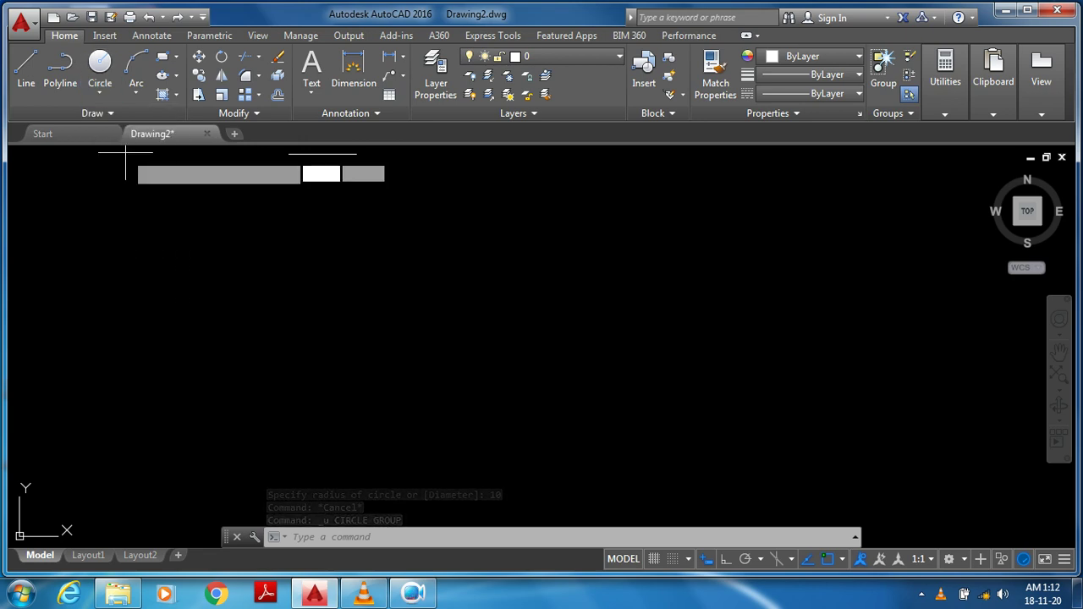
click(328, 334)
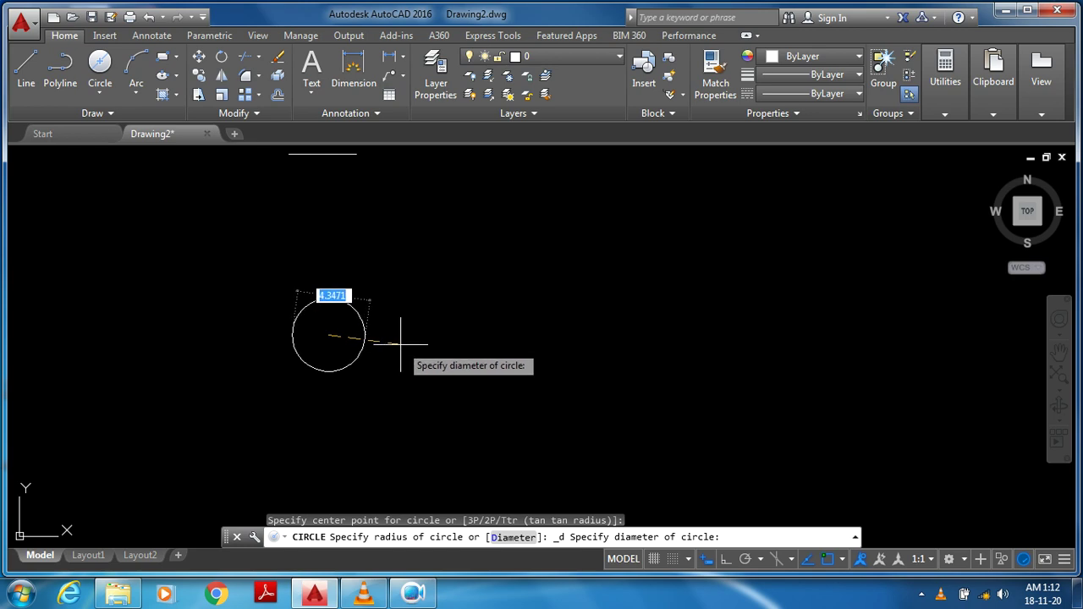
text(10)
key(BackSpace)
key(BackSpace)
text(8)
key(Return)
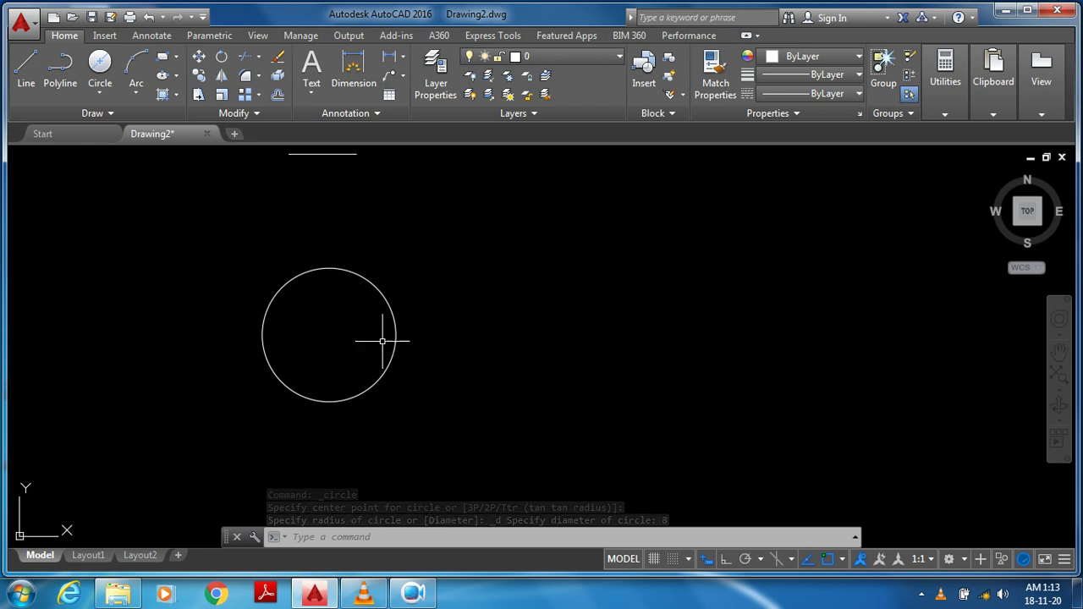
- Draw a 2-Point circle with diameter 5 to the right of the diameter 8 circle
click(102, 98)
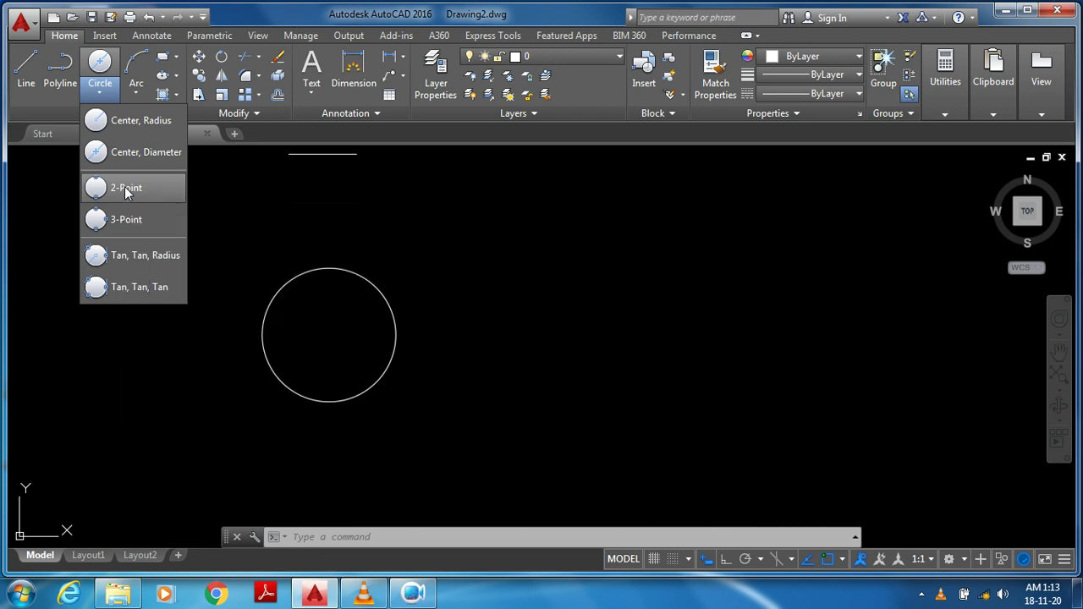
click(125, 188)
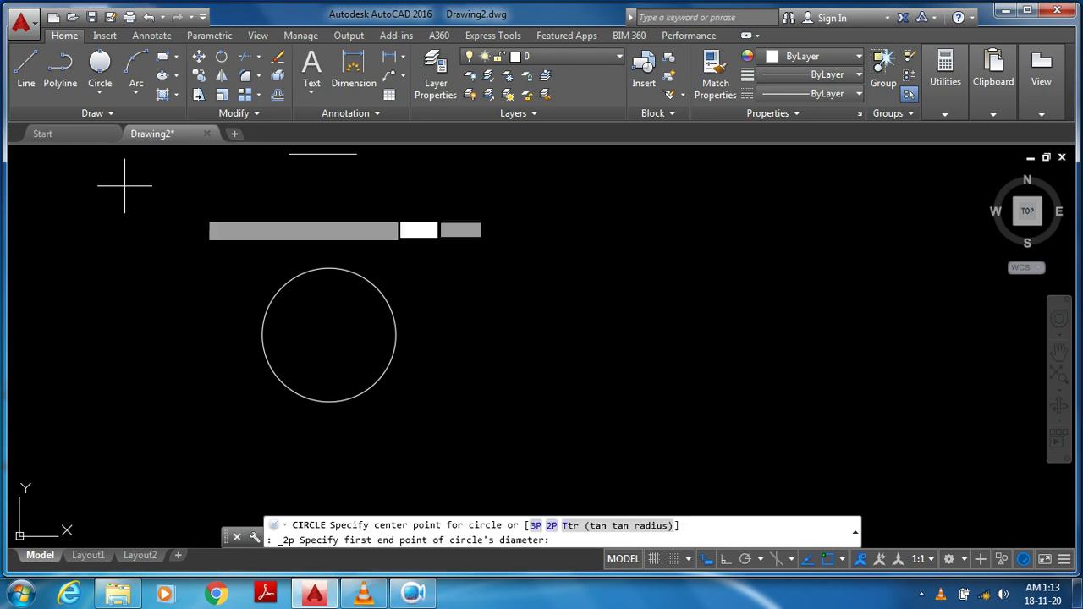
click(601, 378)
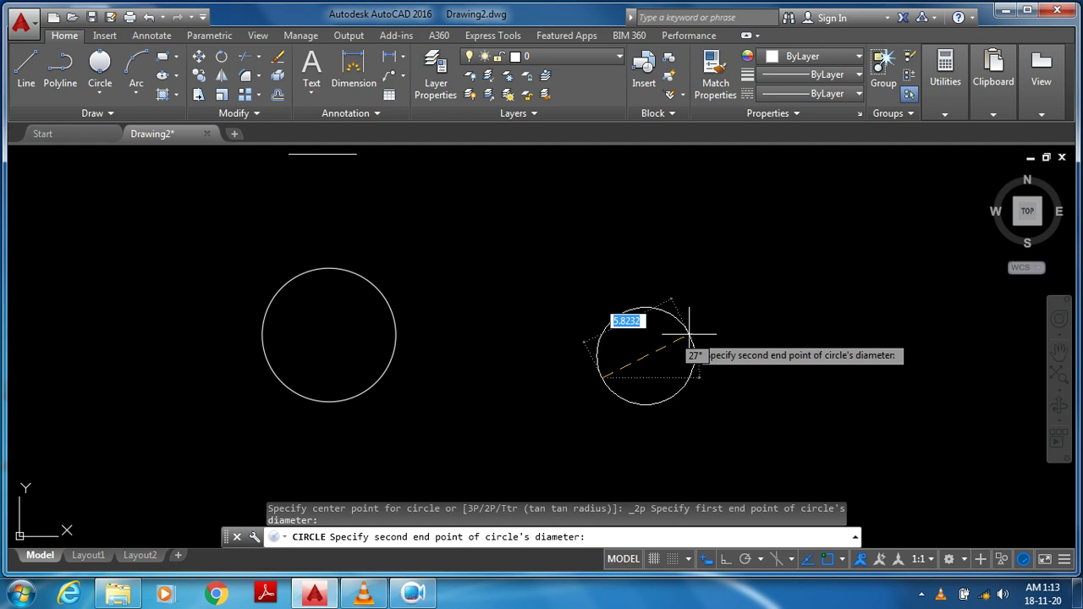
text(5)
key(Return)
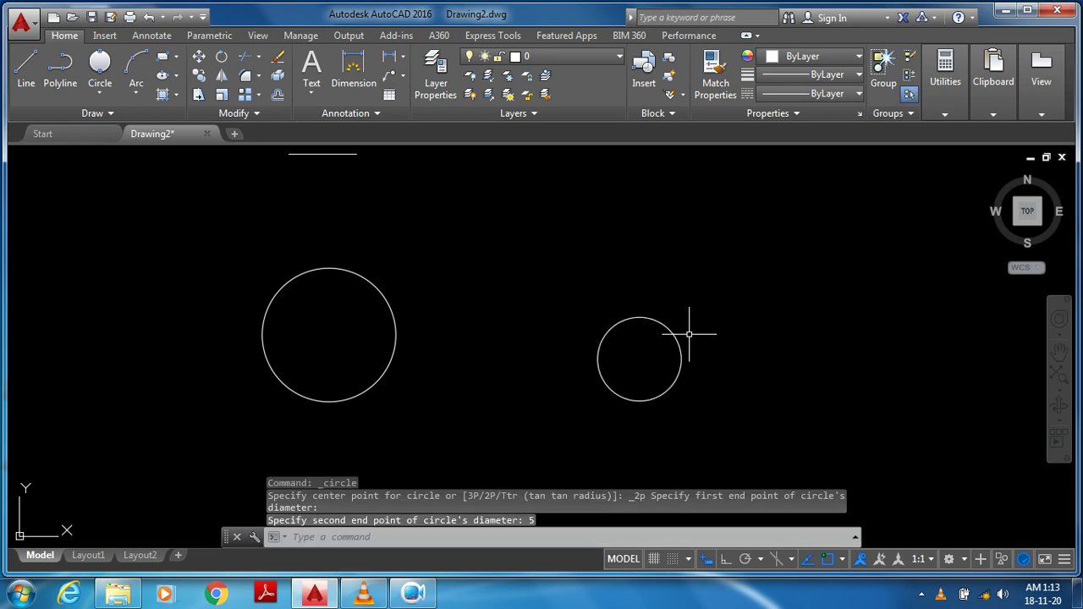
- Draw a 3-Point circle right of the other two, placing the second point 10 units away and the third 5 units further
click(101, 95)
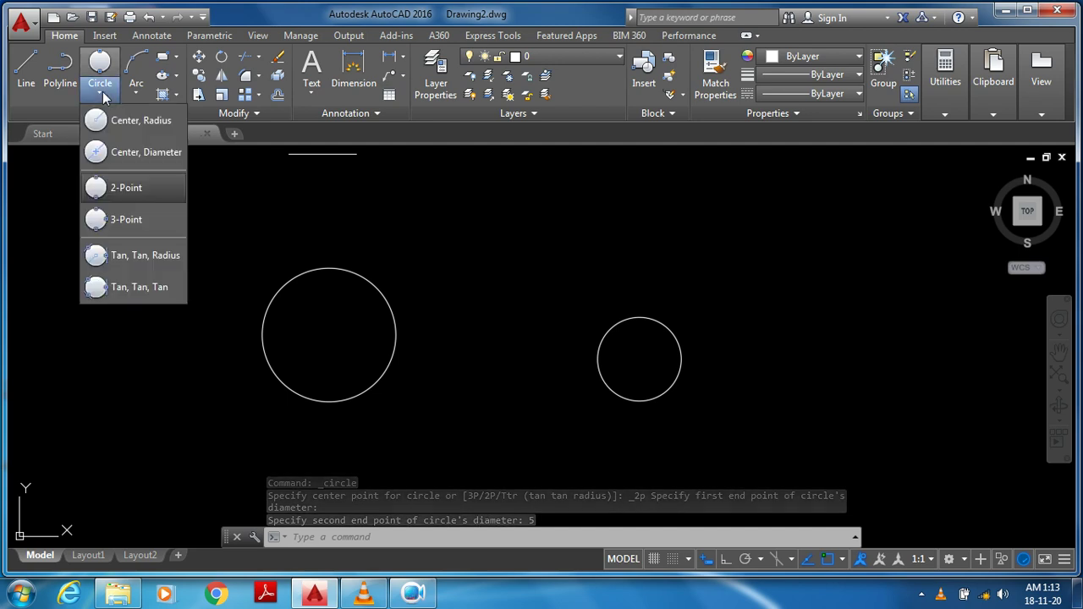
click(127, 220)
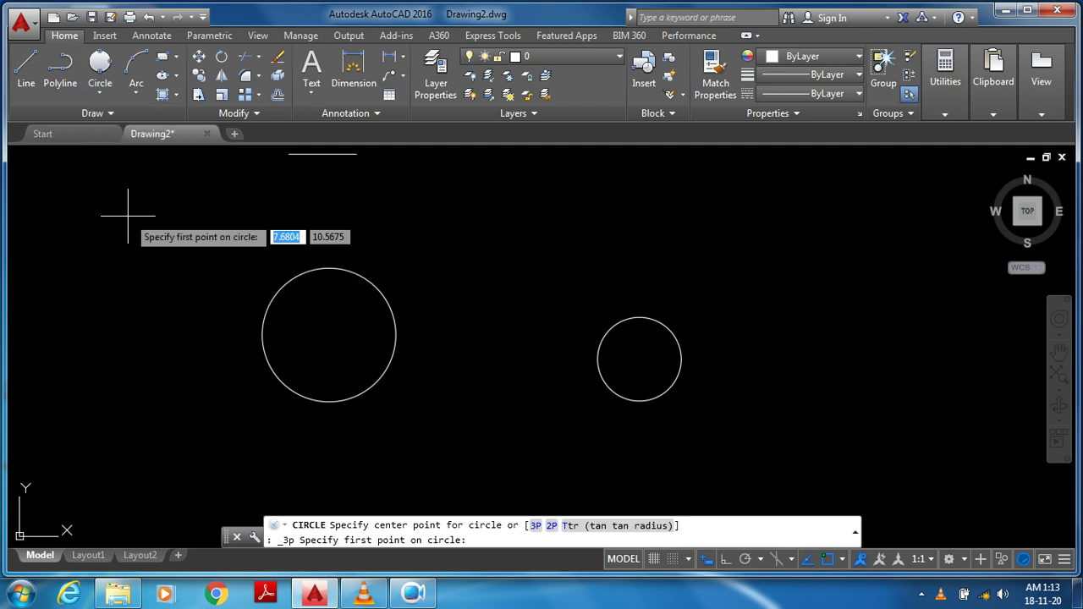
click(818, 387)
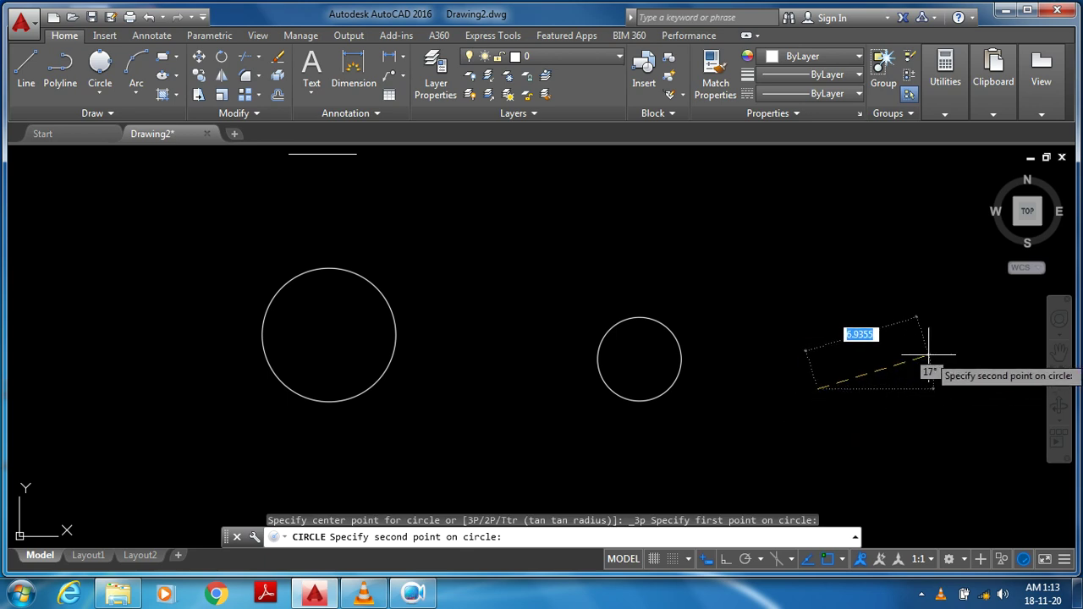
text(10)
key(Return)
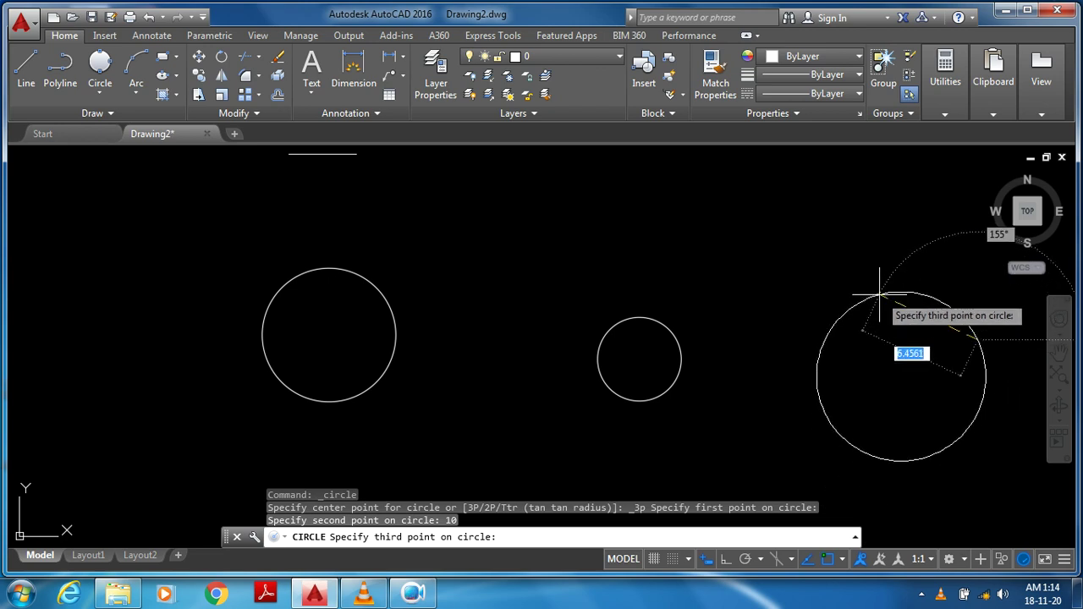
text(5)
key(Return)
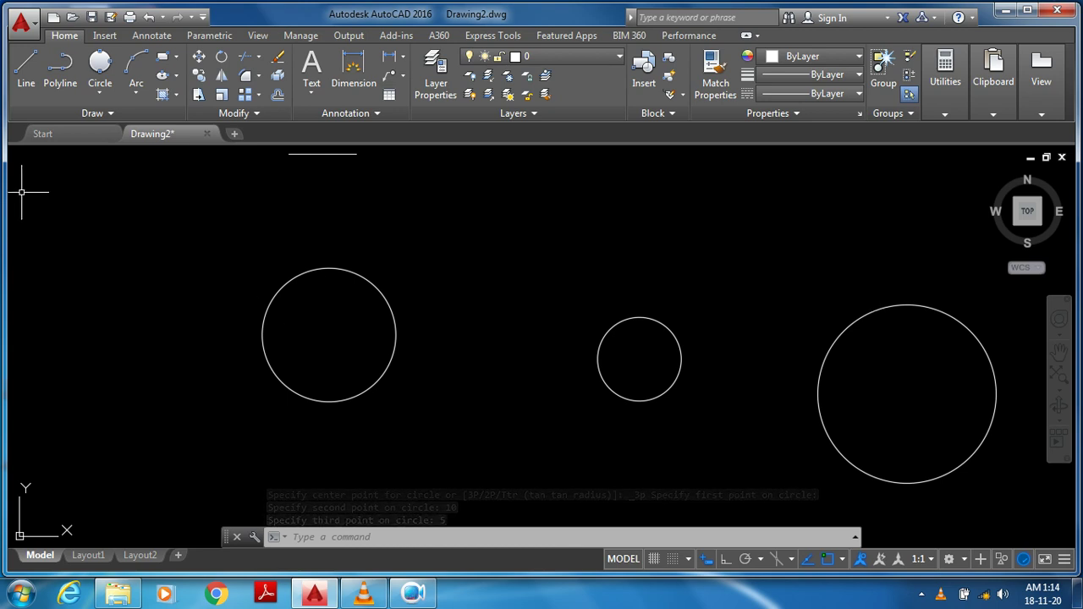
- Draw two connected lines left of the circles, one 5 units long and nearly horizontal, the other 4 units long rising at 81°
click(103, 96)
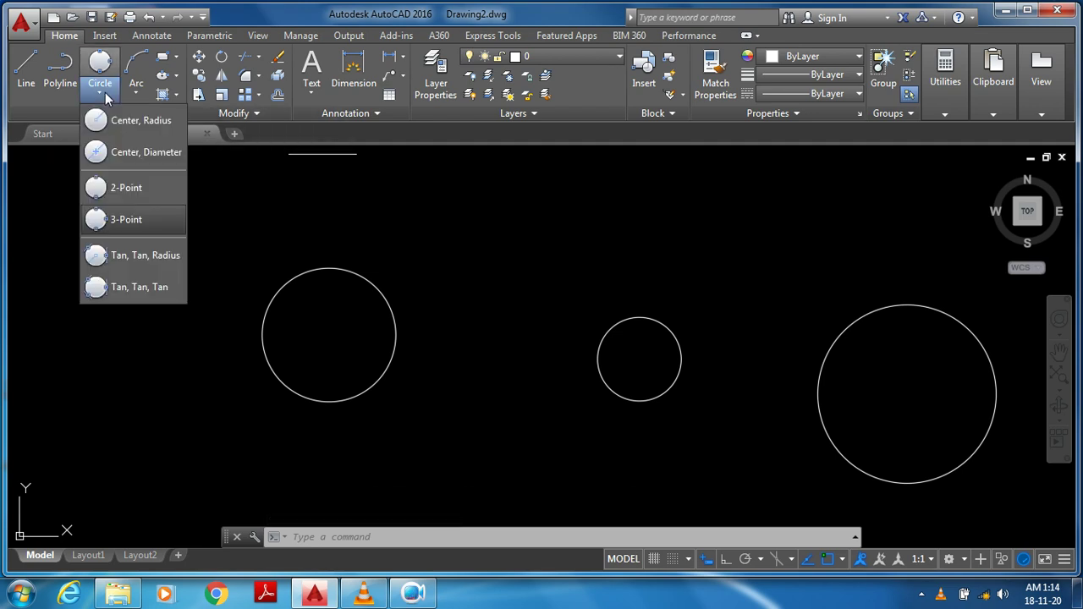
click(132, 261)
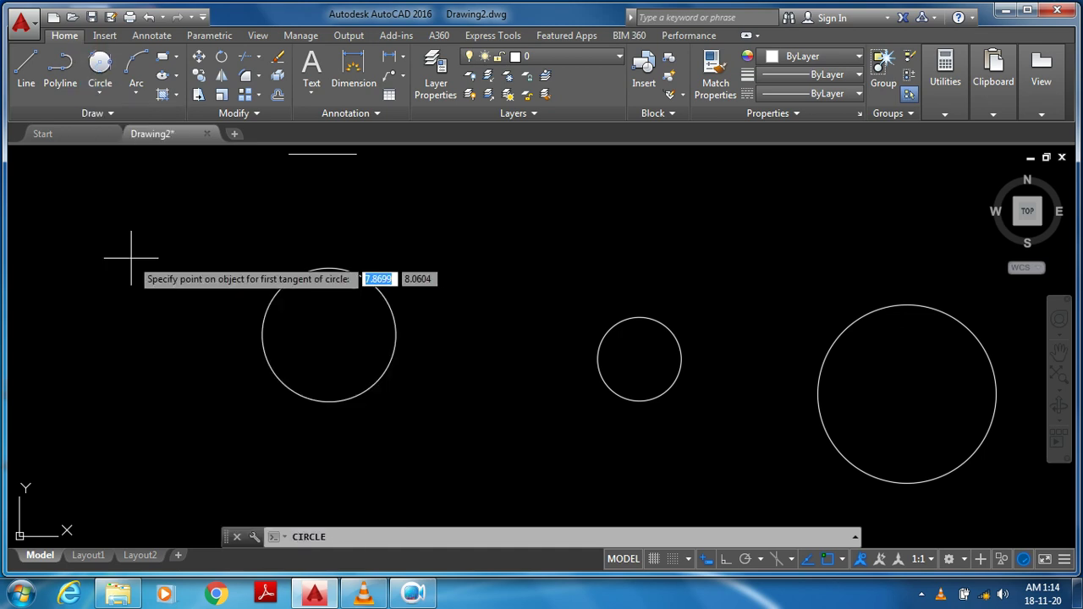
click(24, 83)
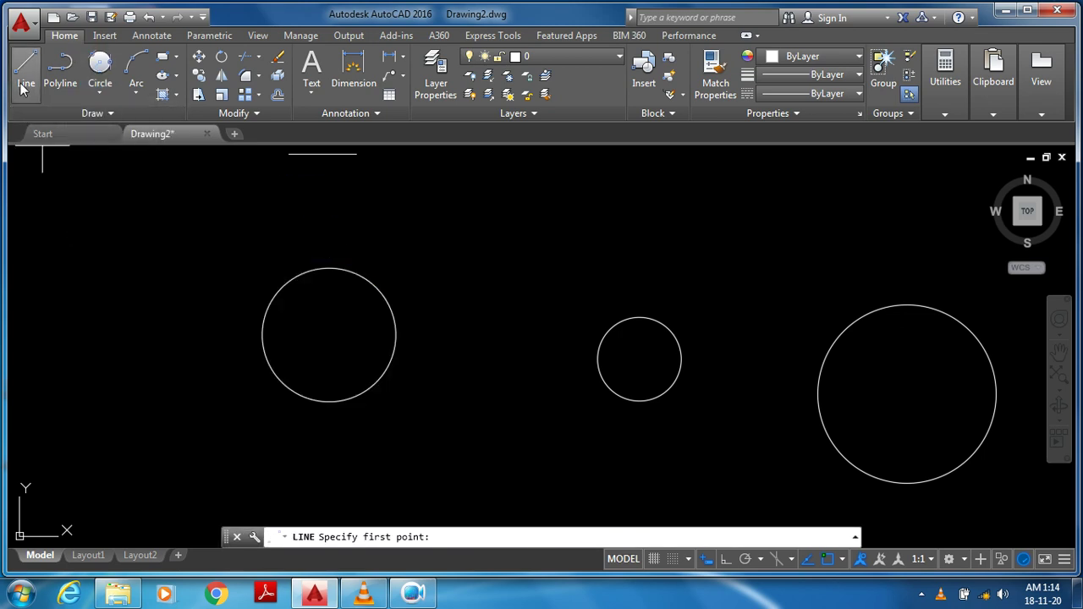
click(53, 332)
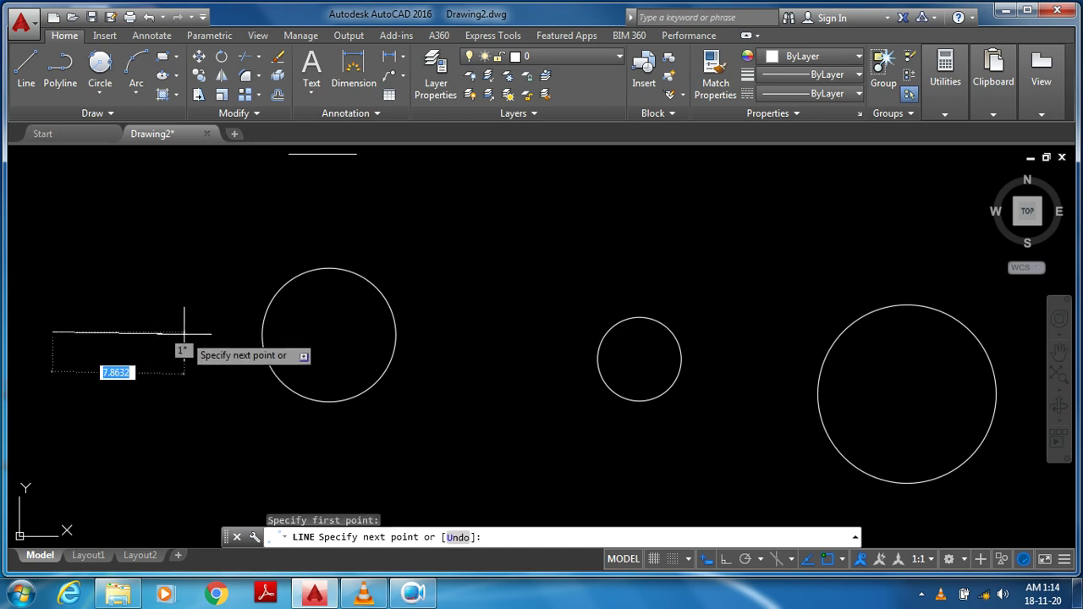
text(5)
key(Return)
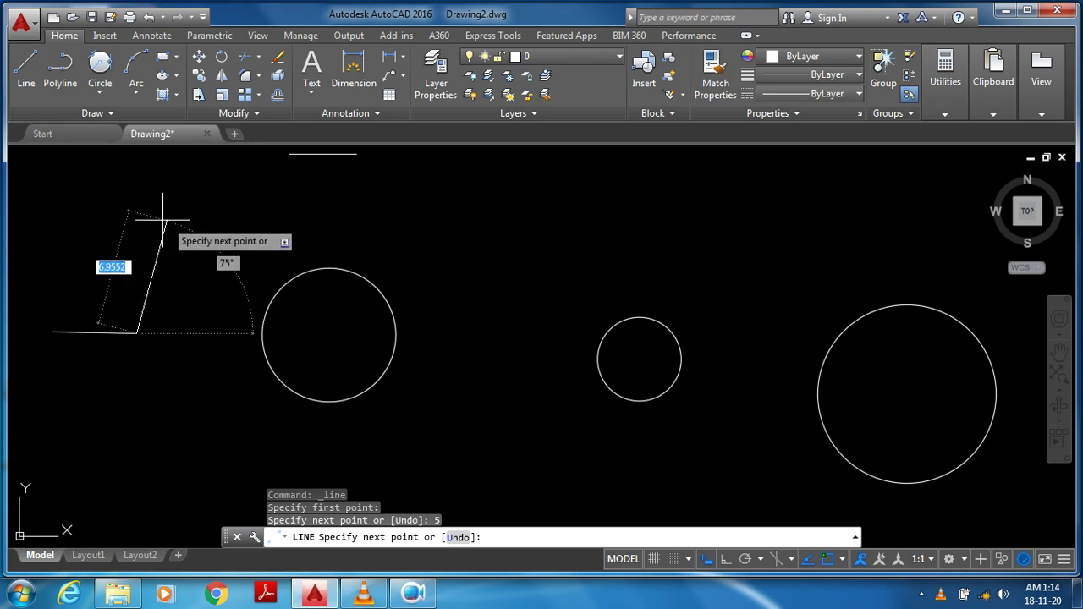
text(4)
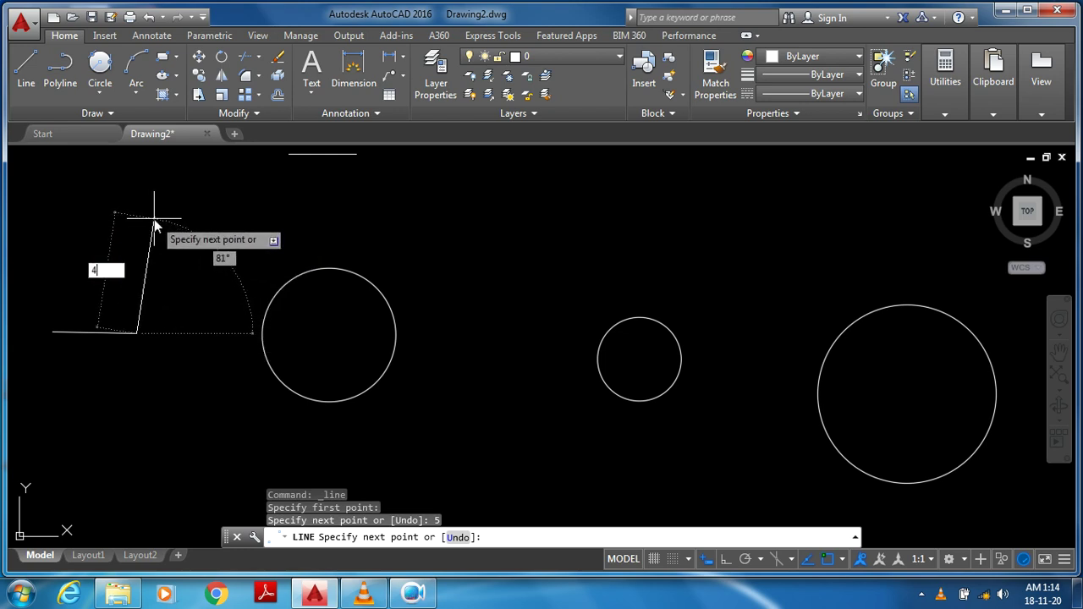
key(Return)
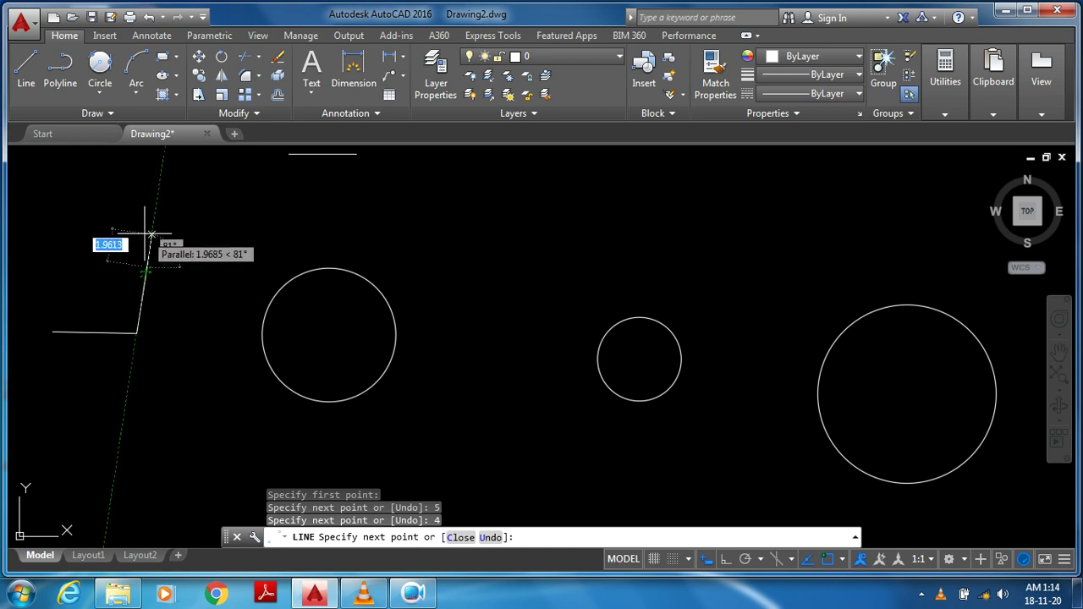
key(Escape)
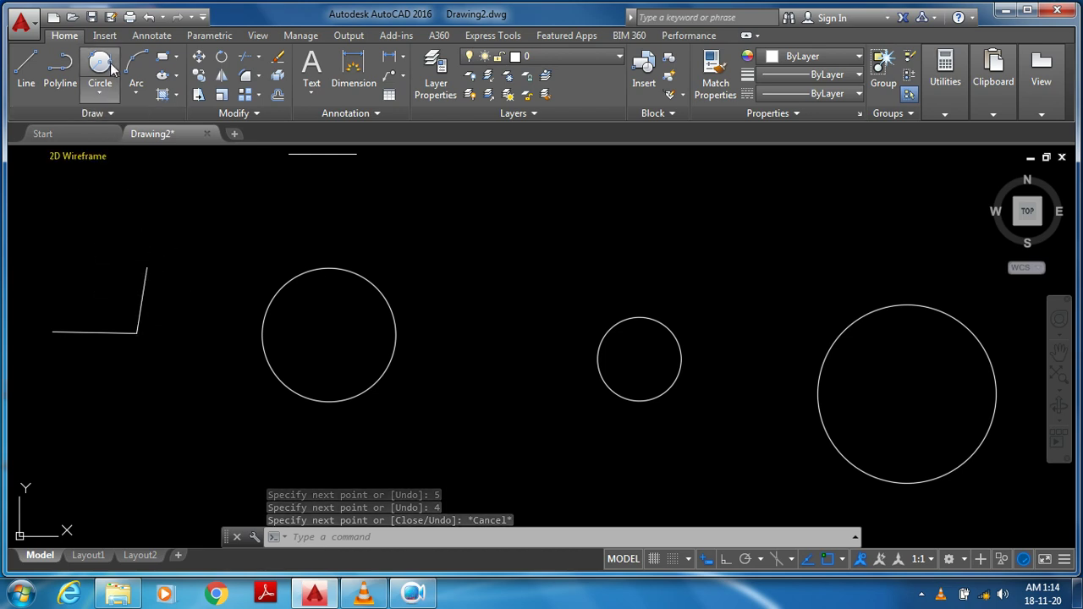
- Draw a small Tan, Tan, Radius circle tangent to the two connected lines with its radius picked by two points, and undo it
click(102, 94)
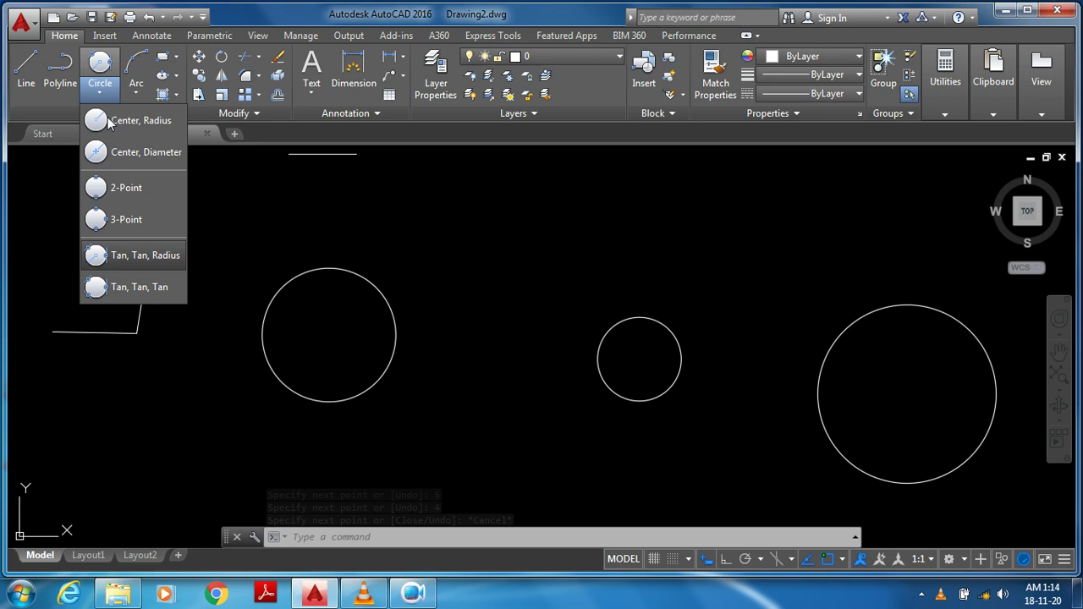
click(131, 255)
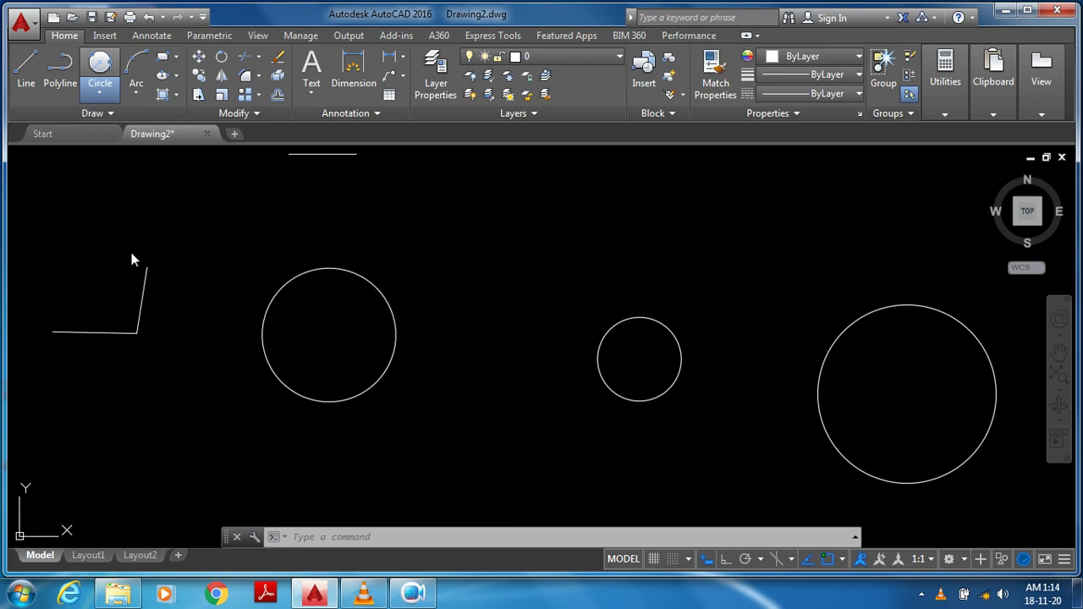
click(73, 333)
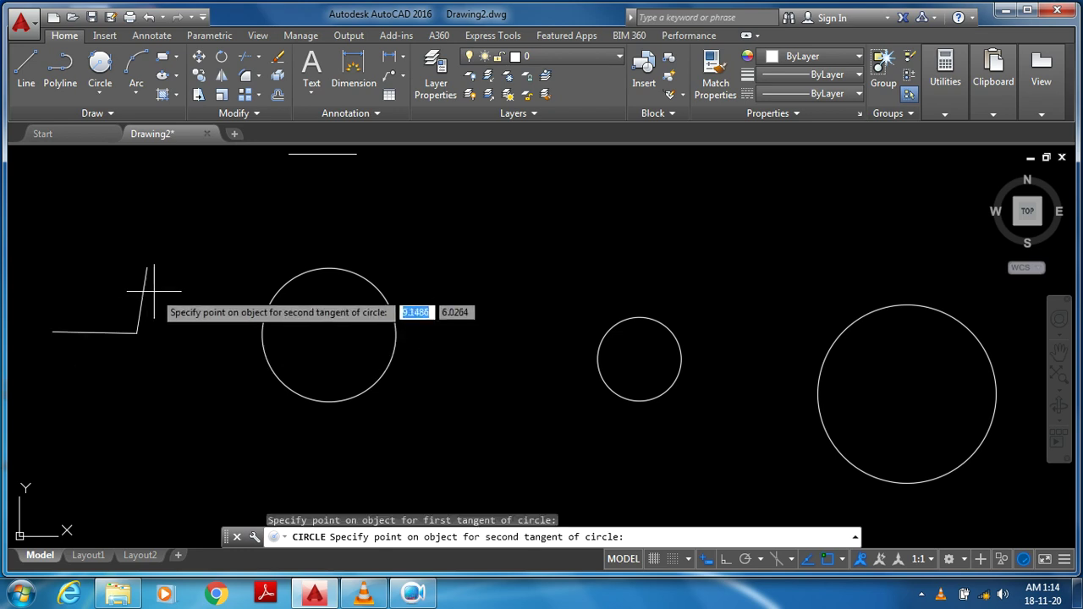
click(144, 294)
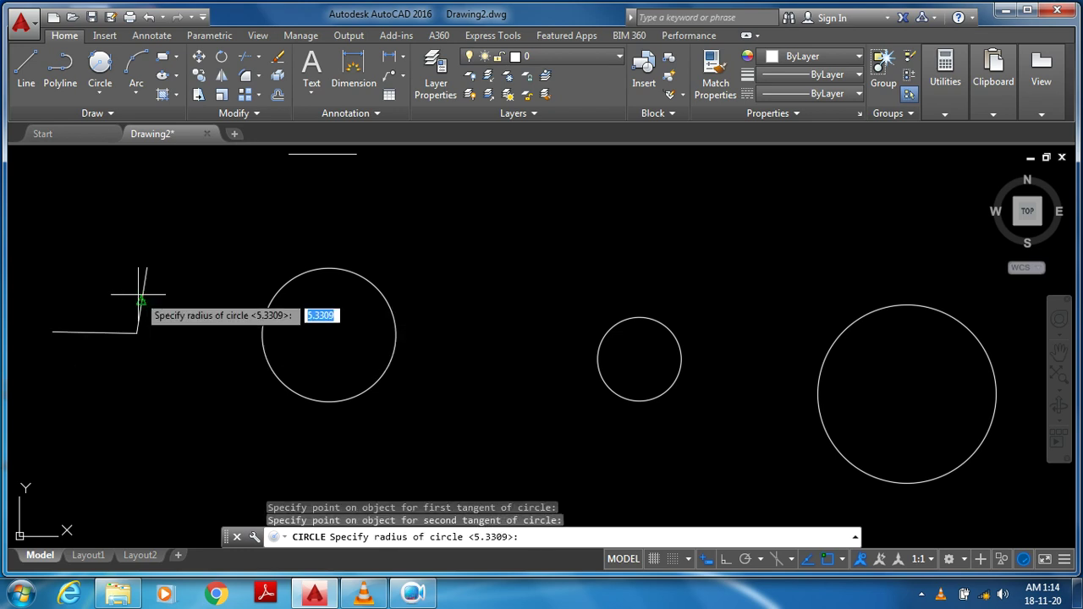
click(129, 300)
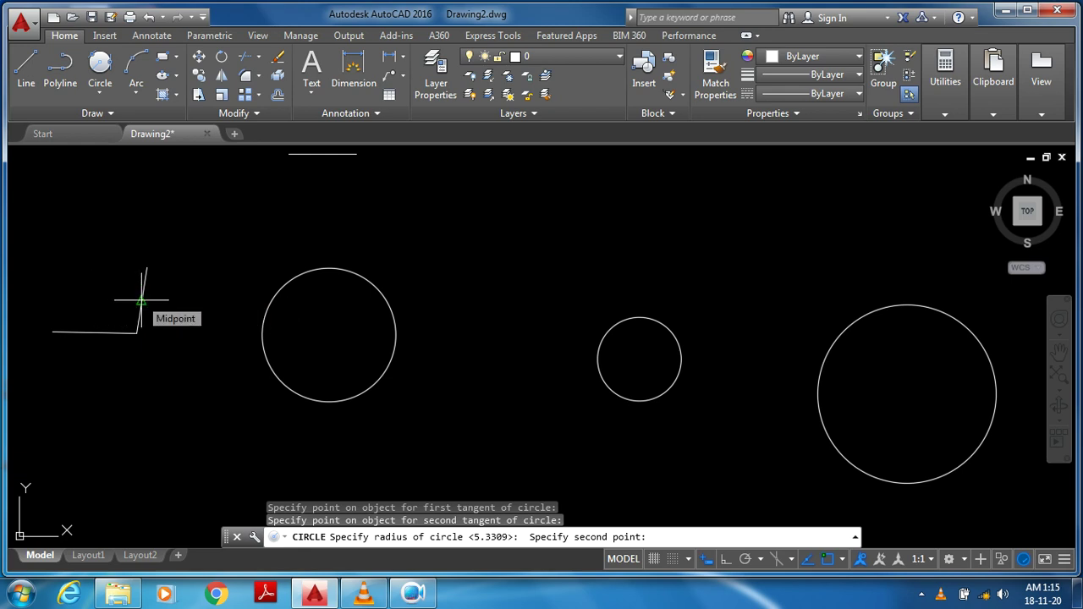
click(141, 300)
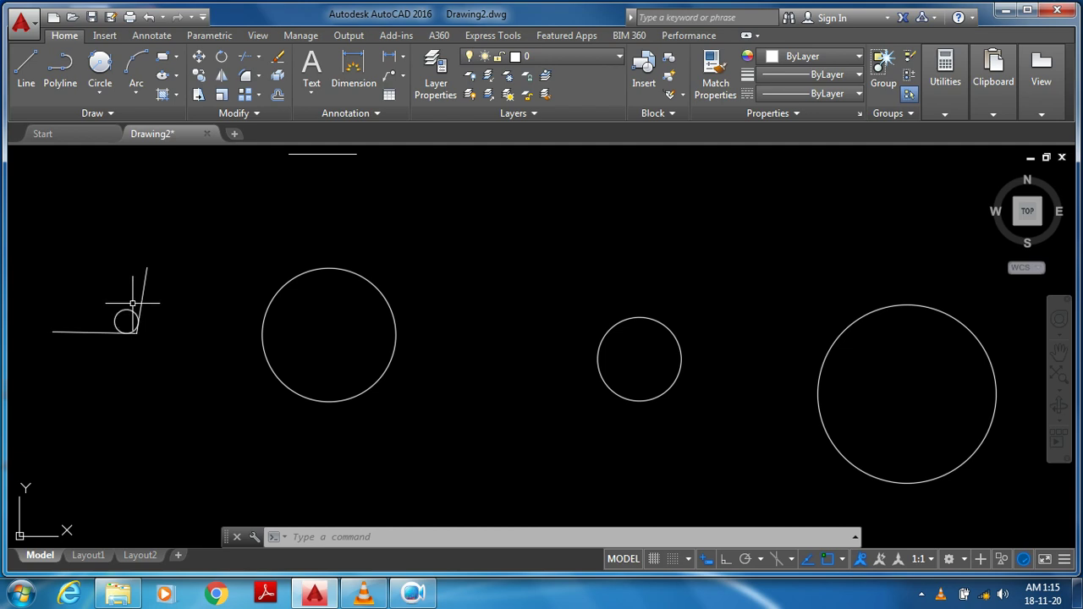
key(ctrl+z)
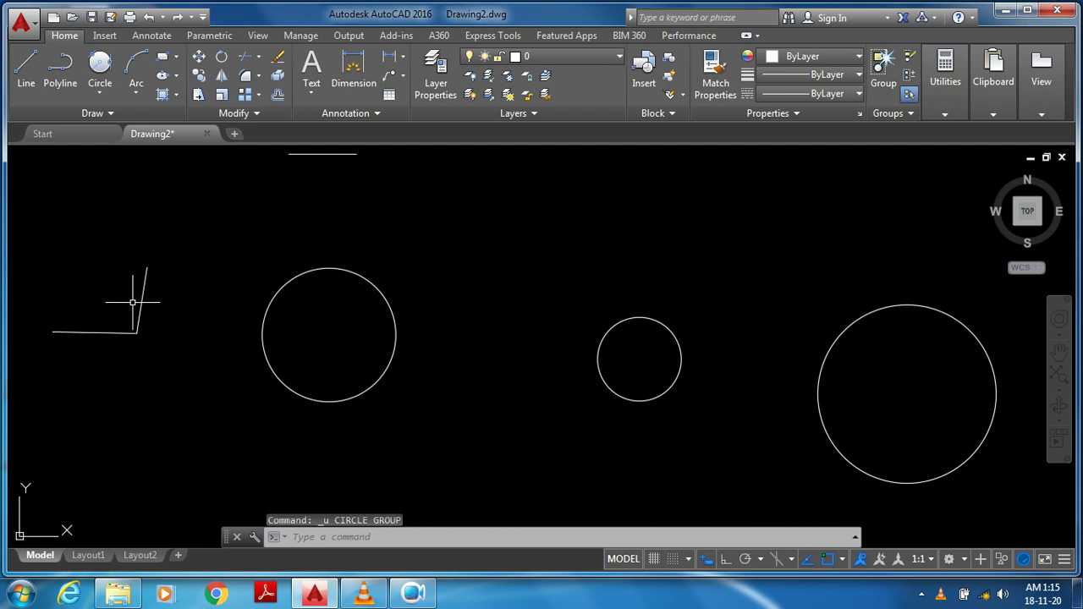
- Draw a Tan, Tan, Radius circle of radius 5 tangent to the two connected lines
click(98, 100)
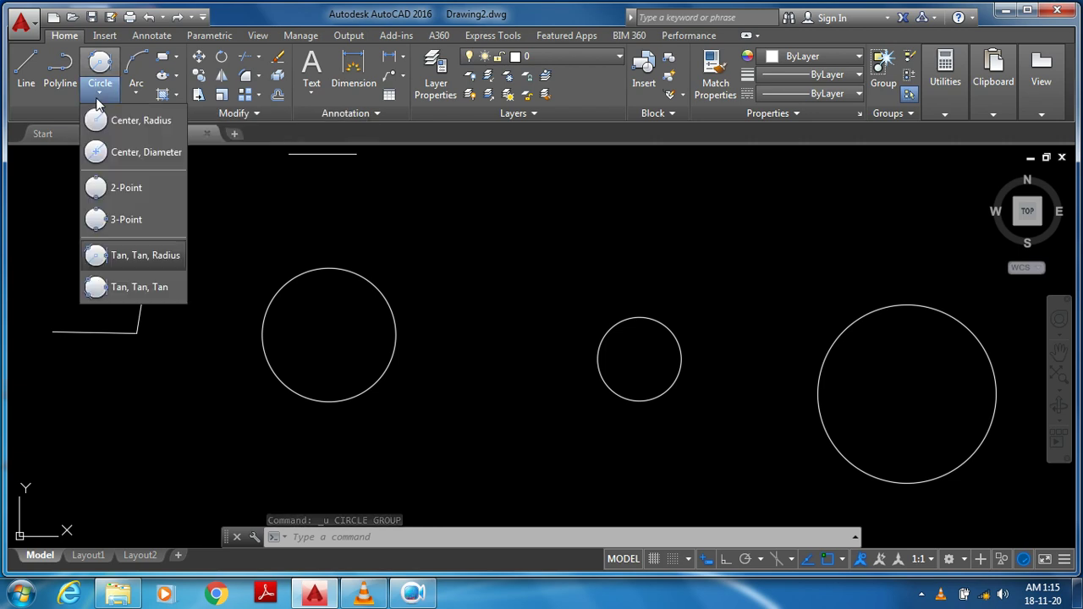
click(125, 255)
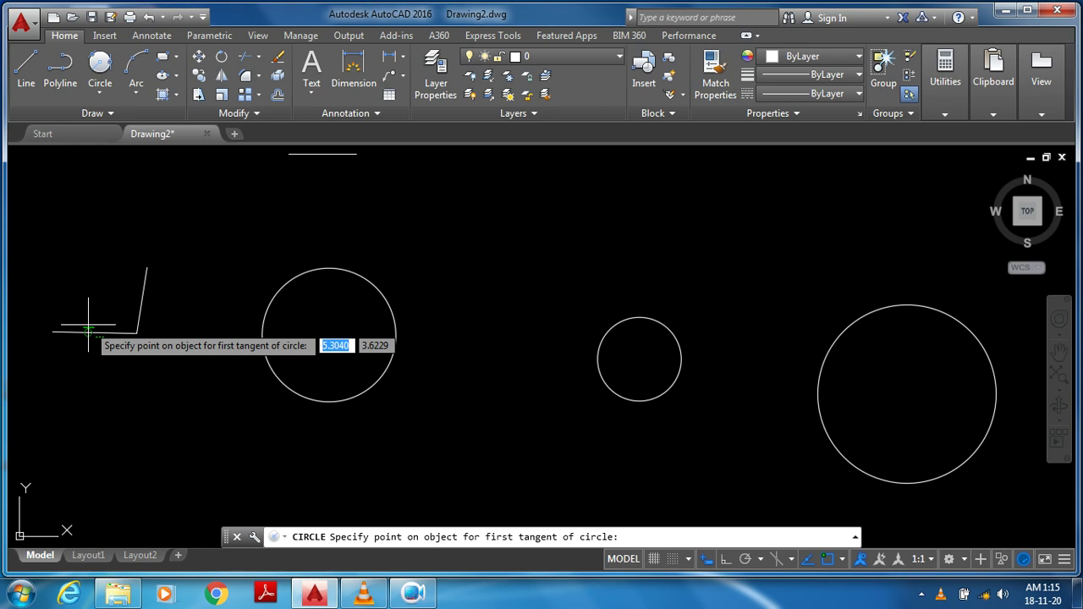
click(88, 326)
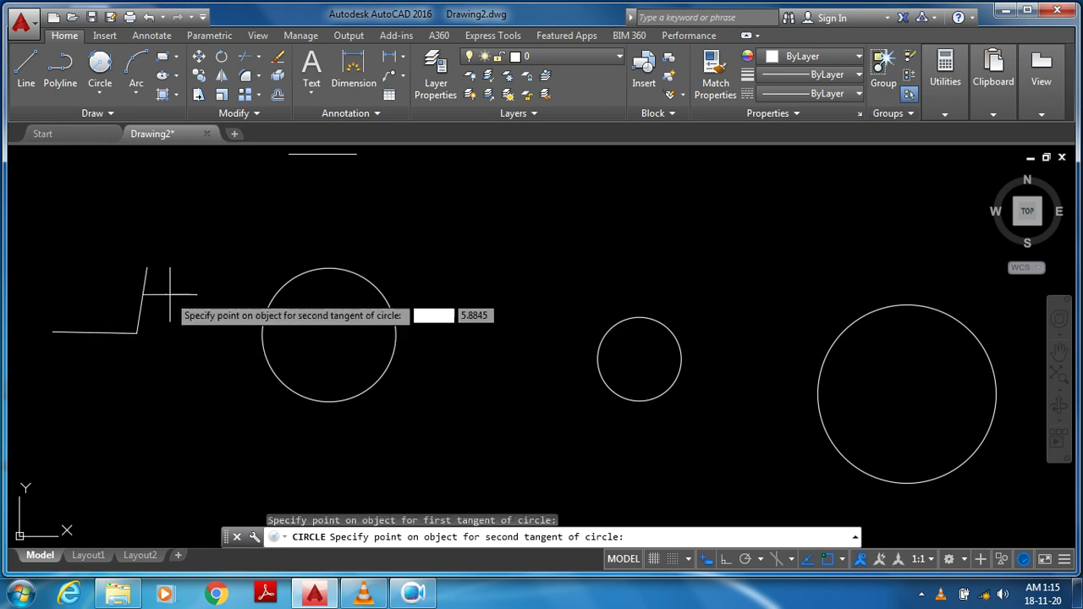
click(142, 297)
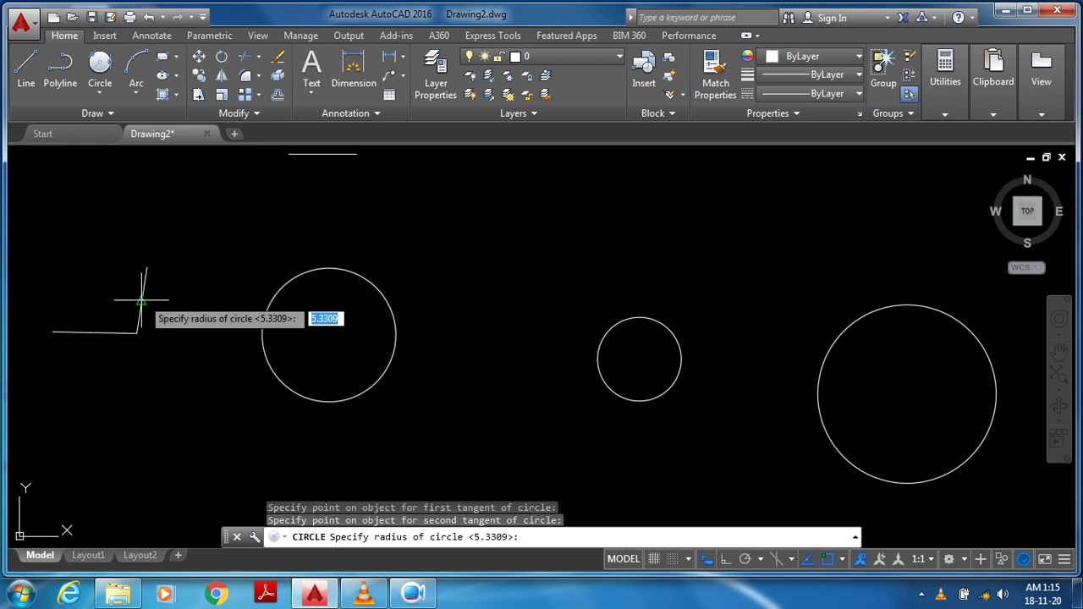
click(141, 300)
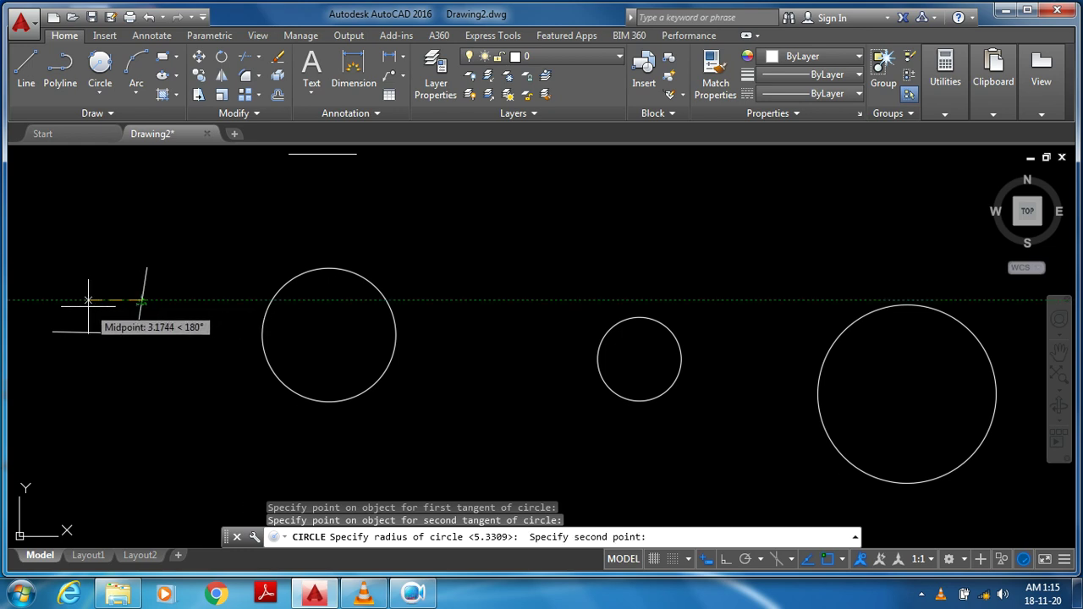
text(5)
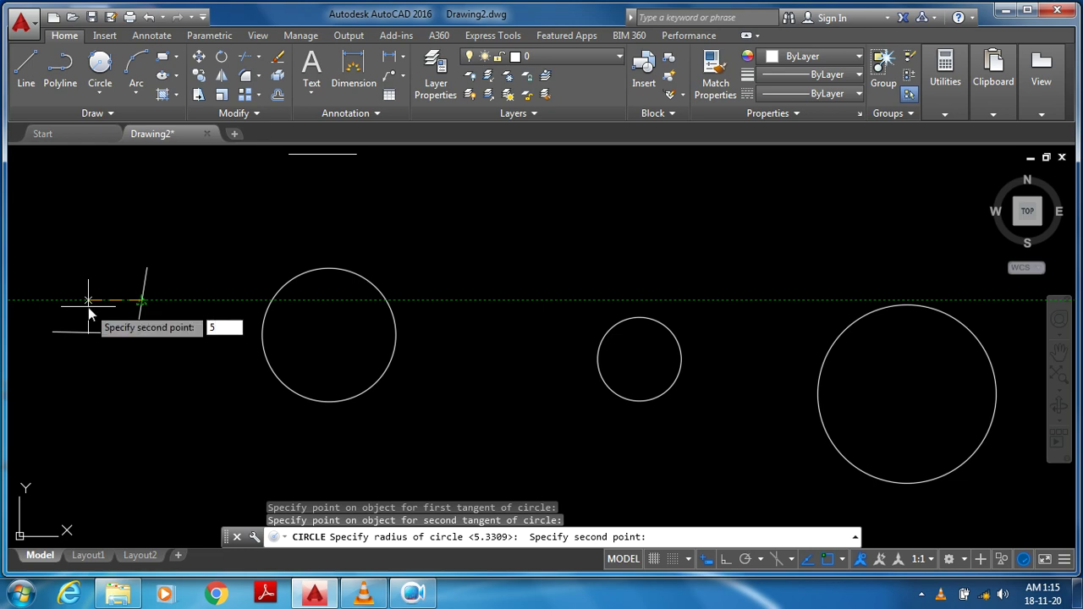
key(Return)
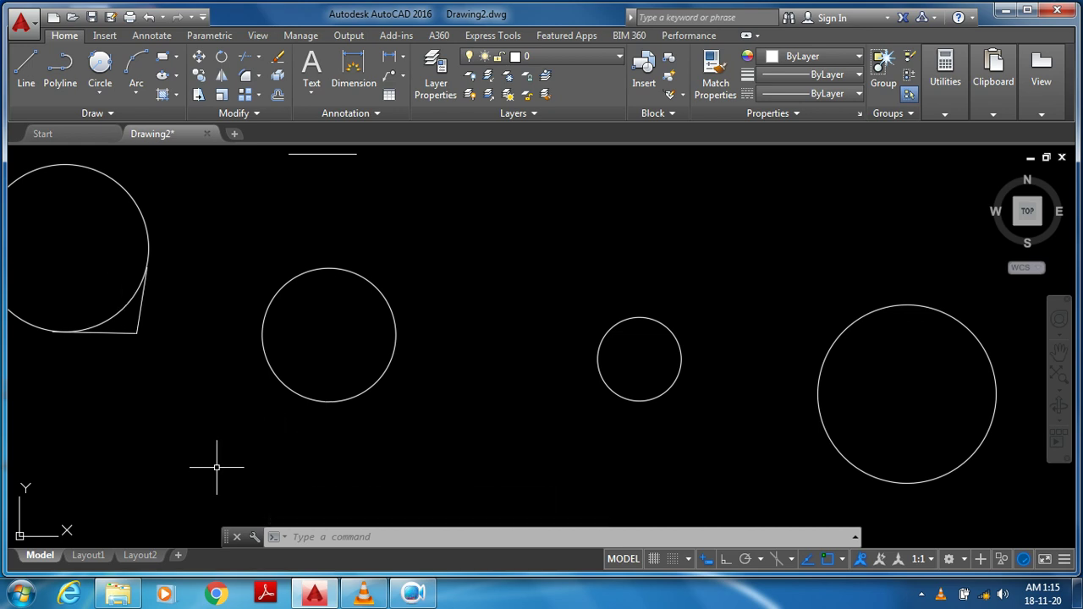
- Undo the tangent circle, the two connected lines, and the 3-Point and 2-Point circles, keeping the diameter 8 circle
key(Escape)
key(ctrl+z)
key(ctrl+z)
key(ctrl+z)
key(ctrl+z)
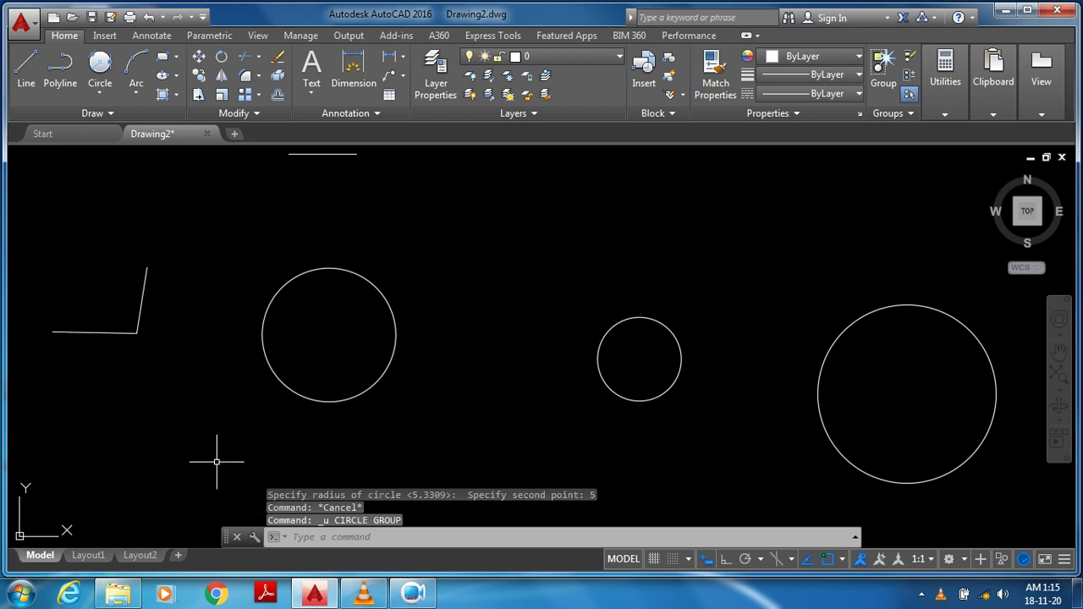
key(ctrl+z)
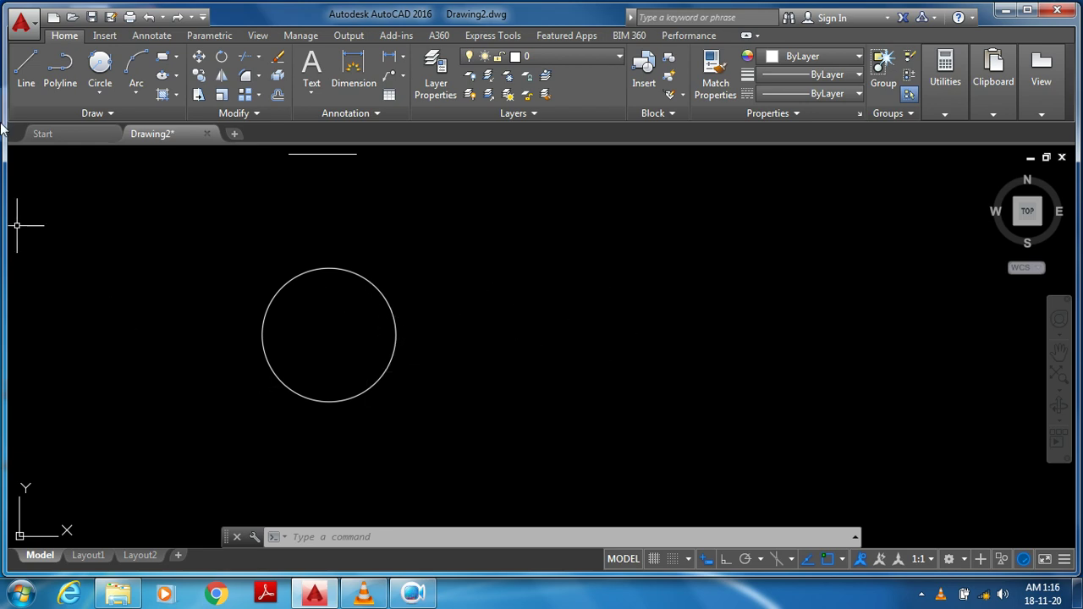
- With Ortho on, draw three connected lines right of the circle: 5 units rightward, 6 units upward and 7 units leftward
click(105, 95)
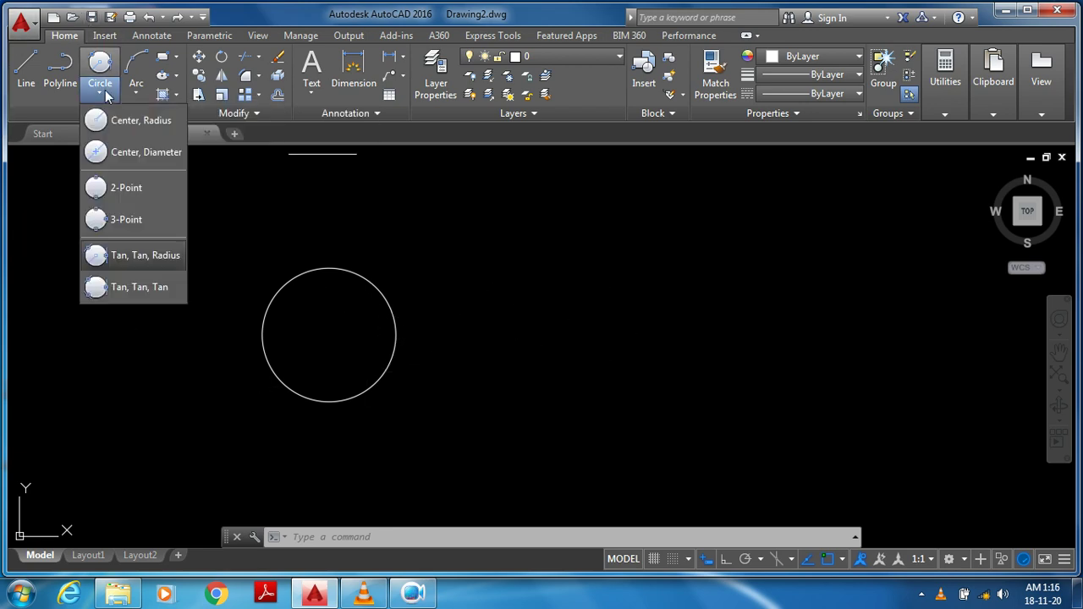
click(127, 287)
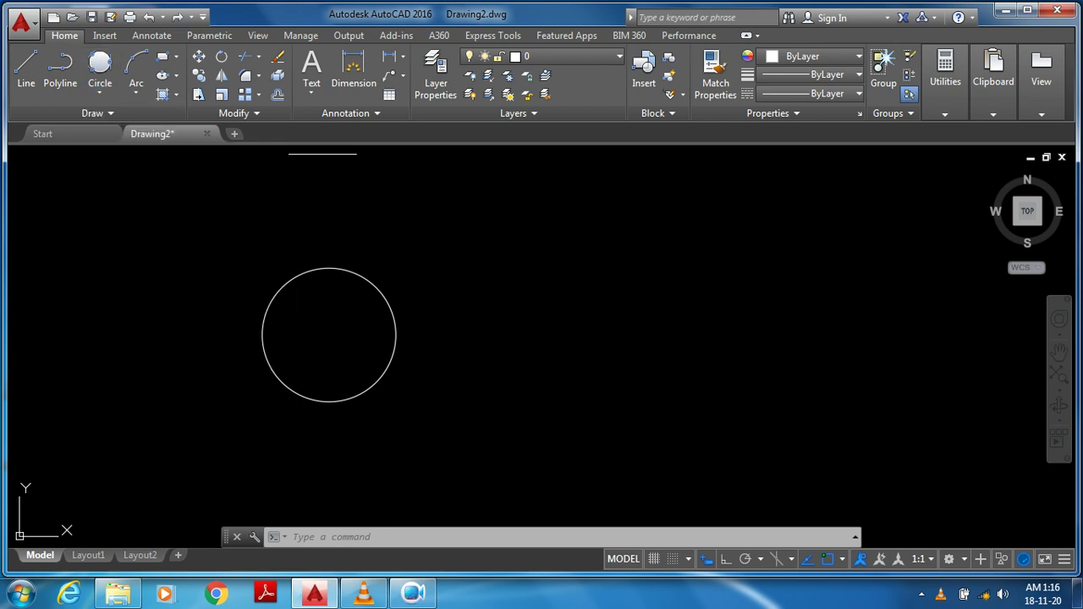
click(26, 68)
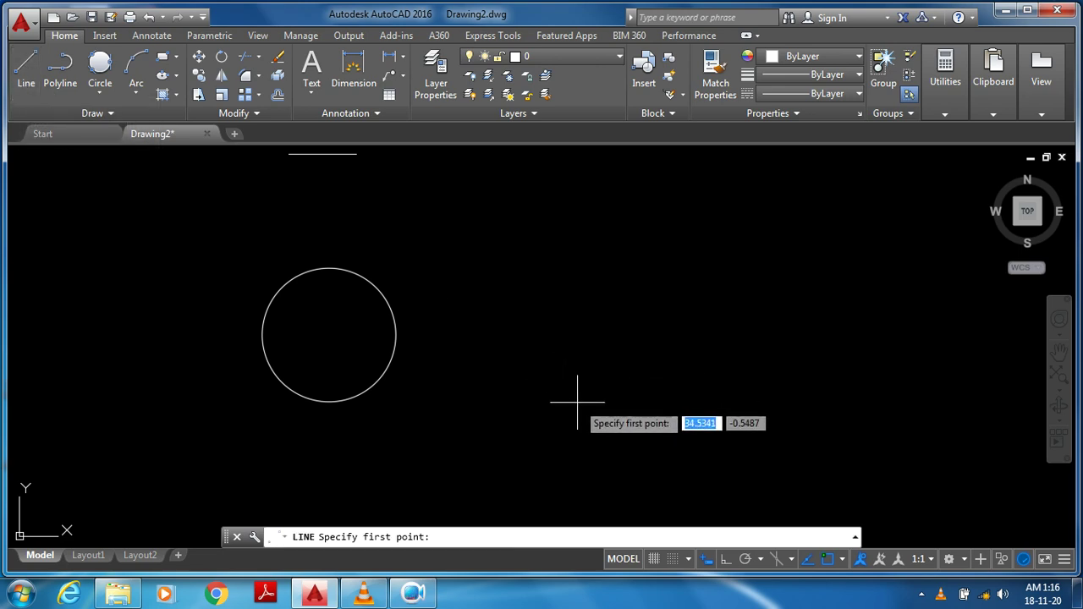
click(724, 559)
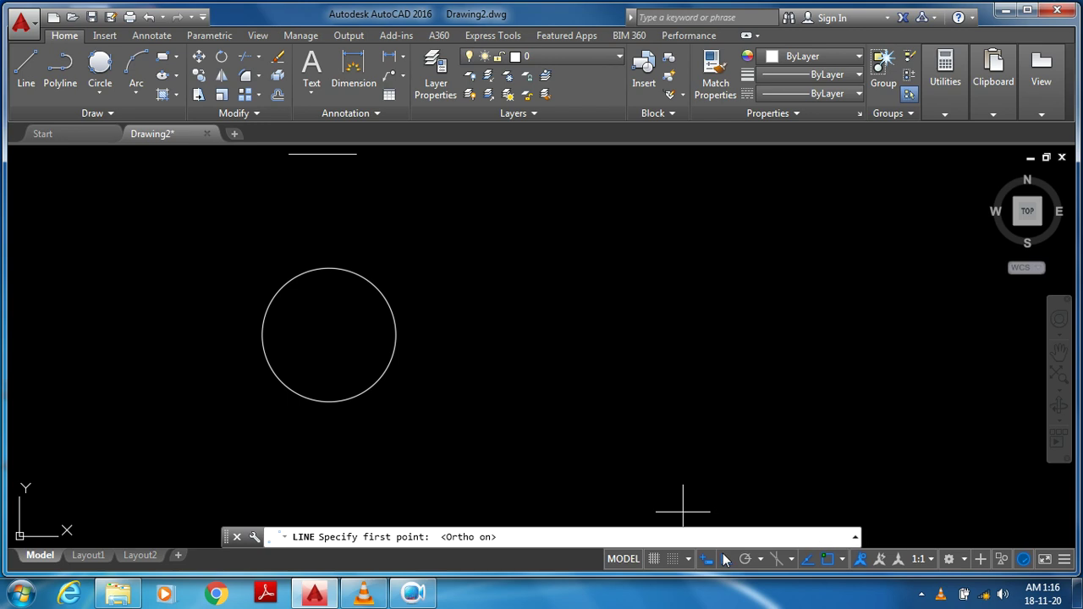
click(568, 379)
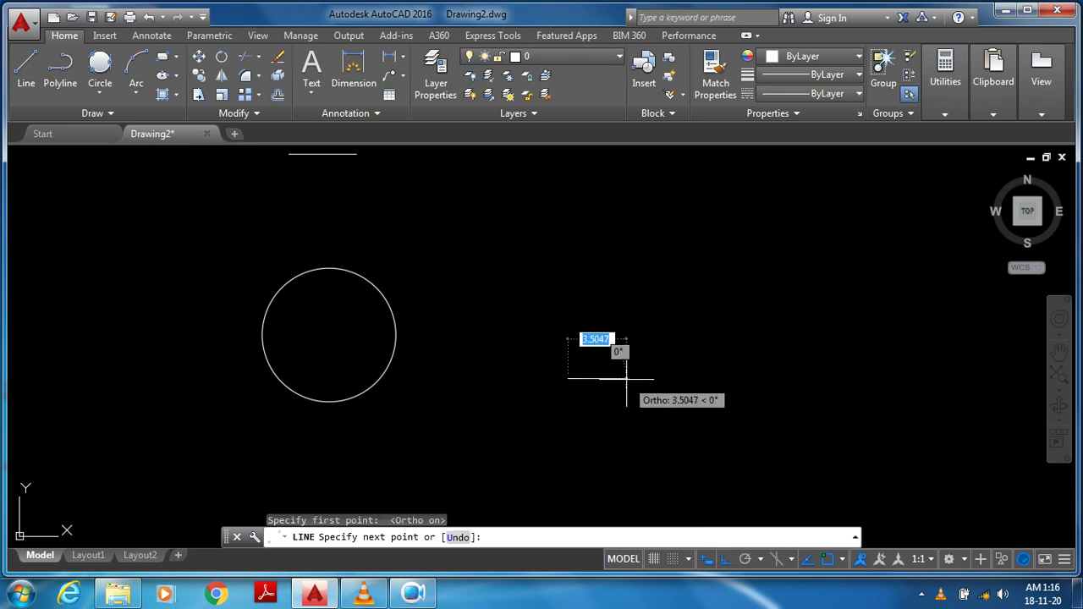
text(5)
key(Return)
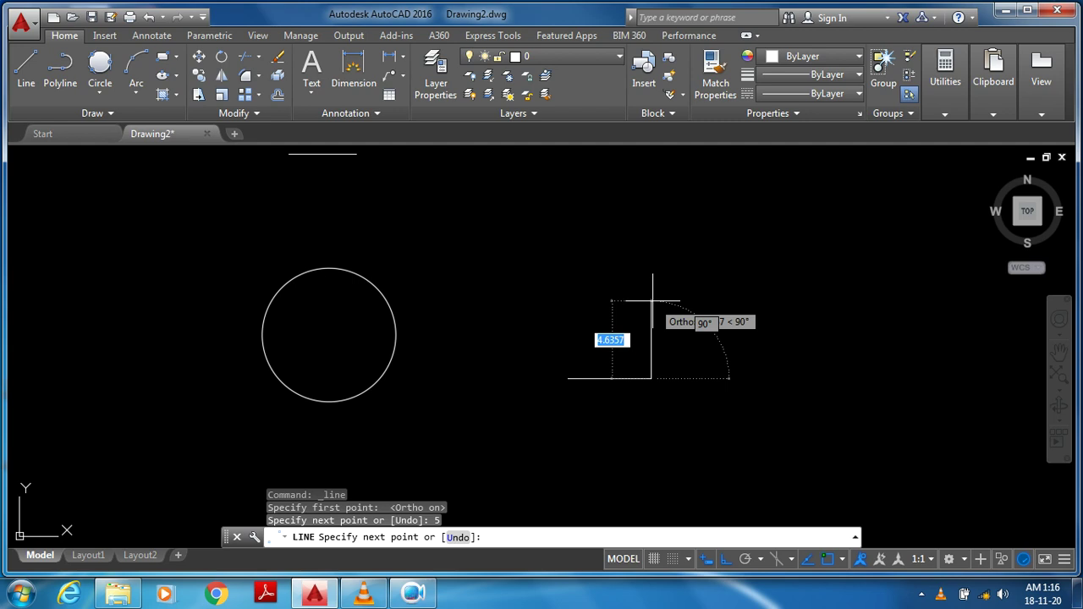
text(5)
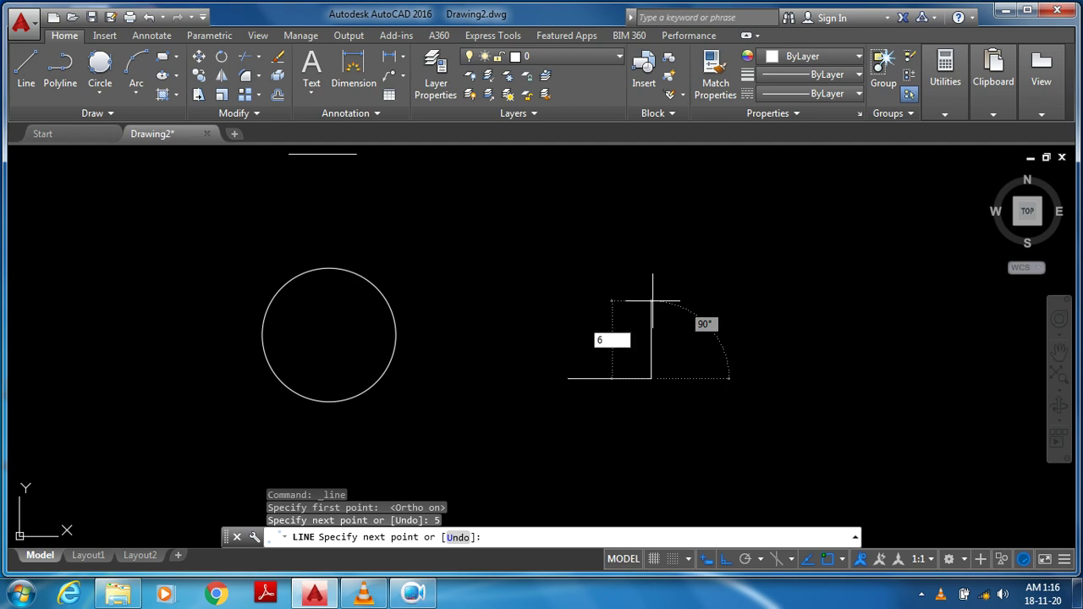
key(Return)
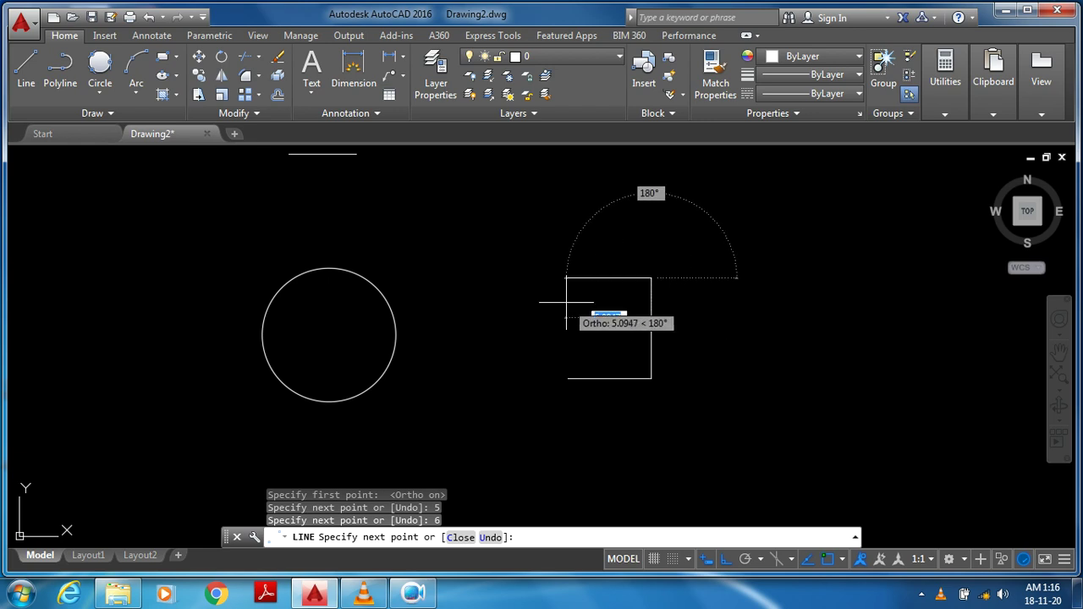
text(7)
key(Return)
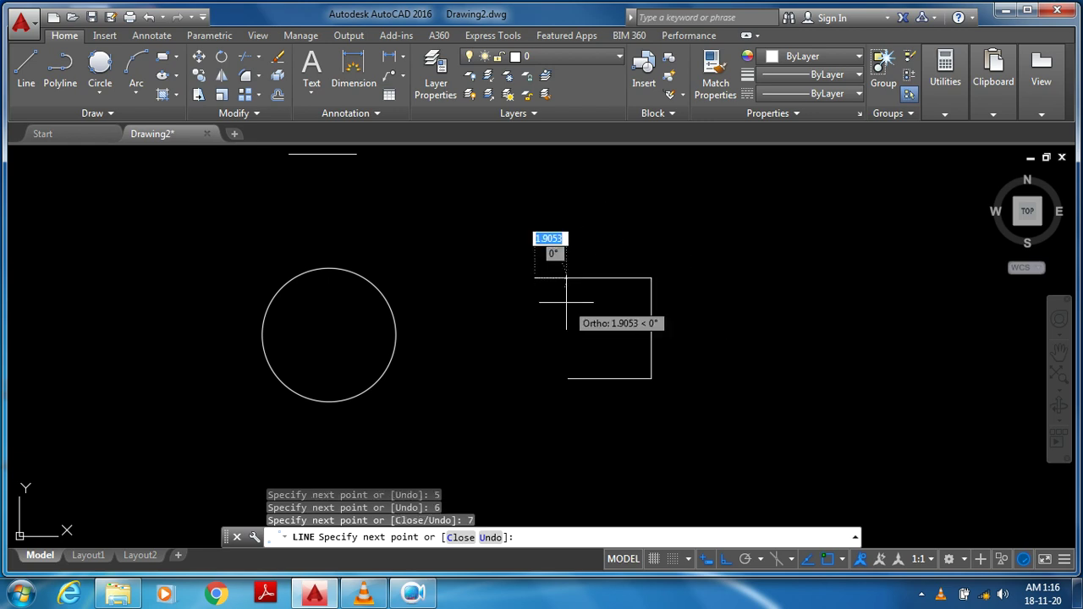
key(Escape)
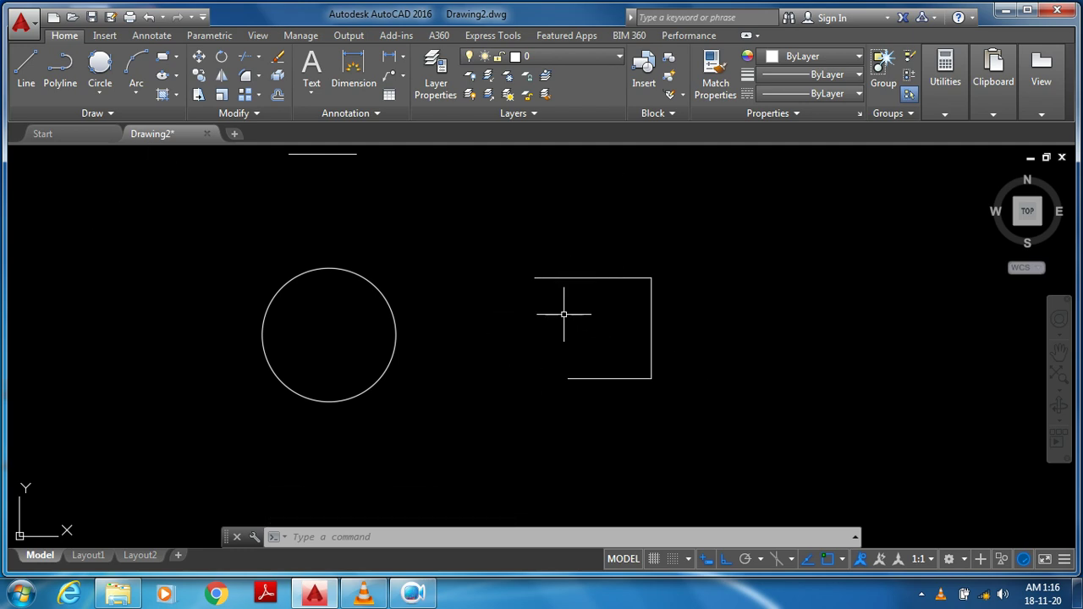
- Draw a Tan, Tan, Tan circle tangent to the upper, vertical and lower lines of the open three-sided shape
click(99, 93)
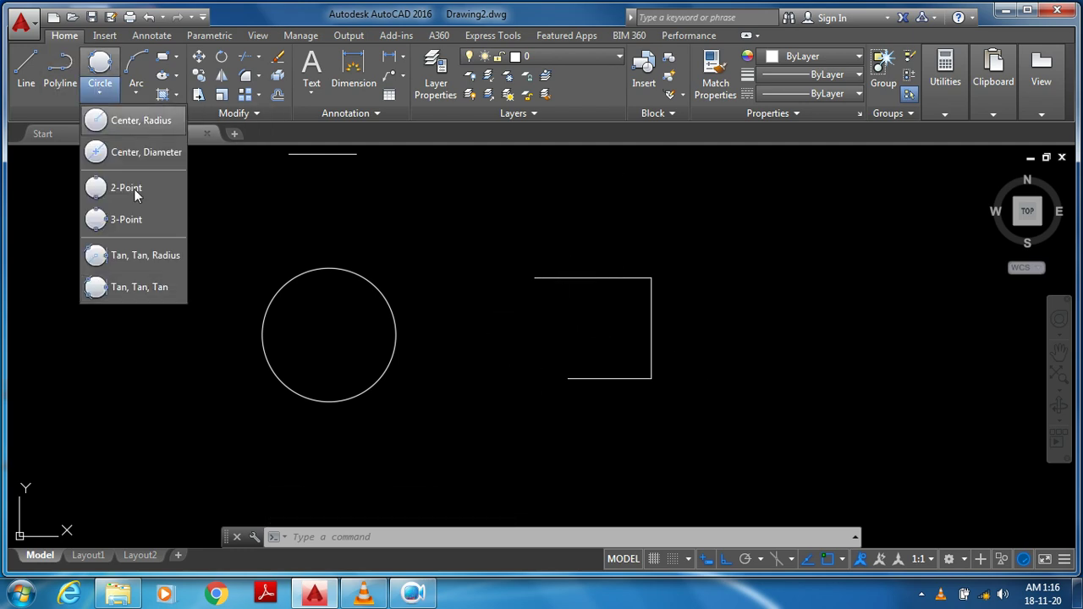
click(133, 288)
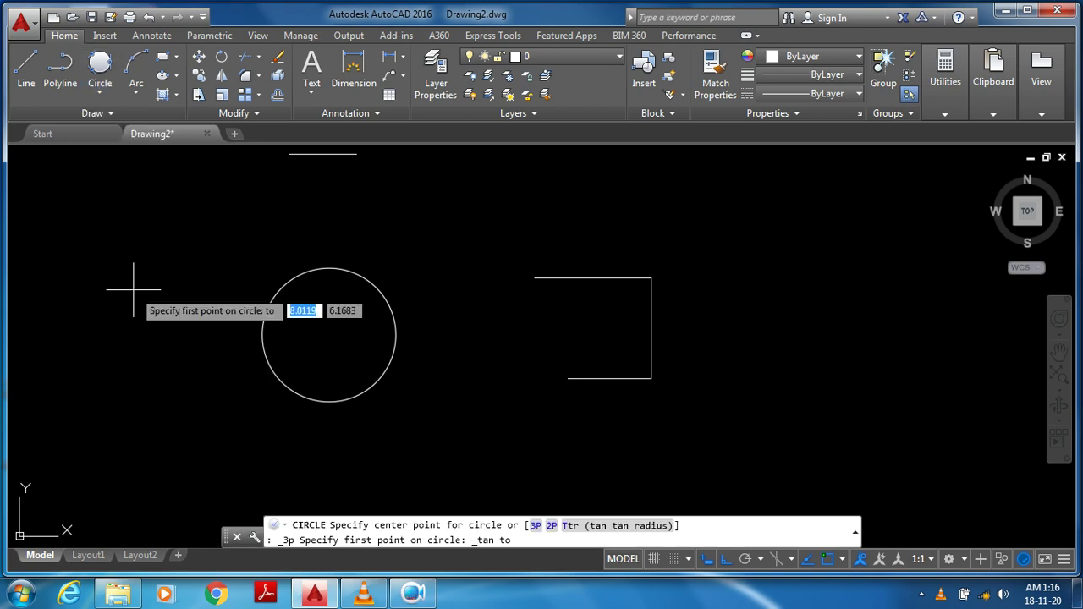
click(575, 277)
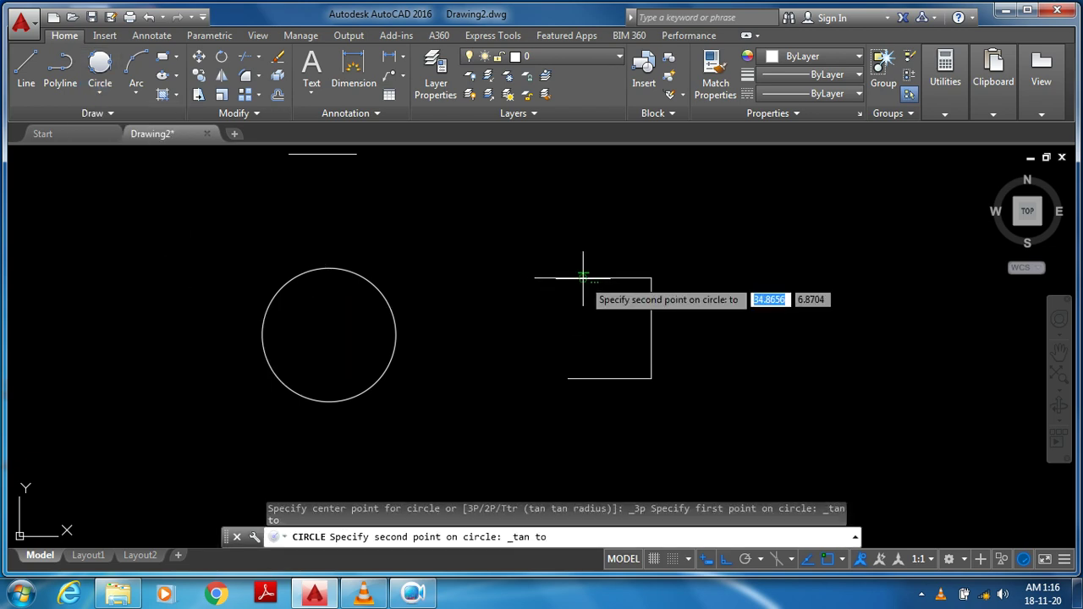
click(652, 324)
click(595, 378)
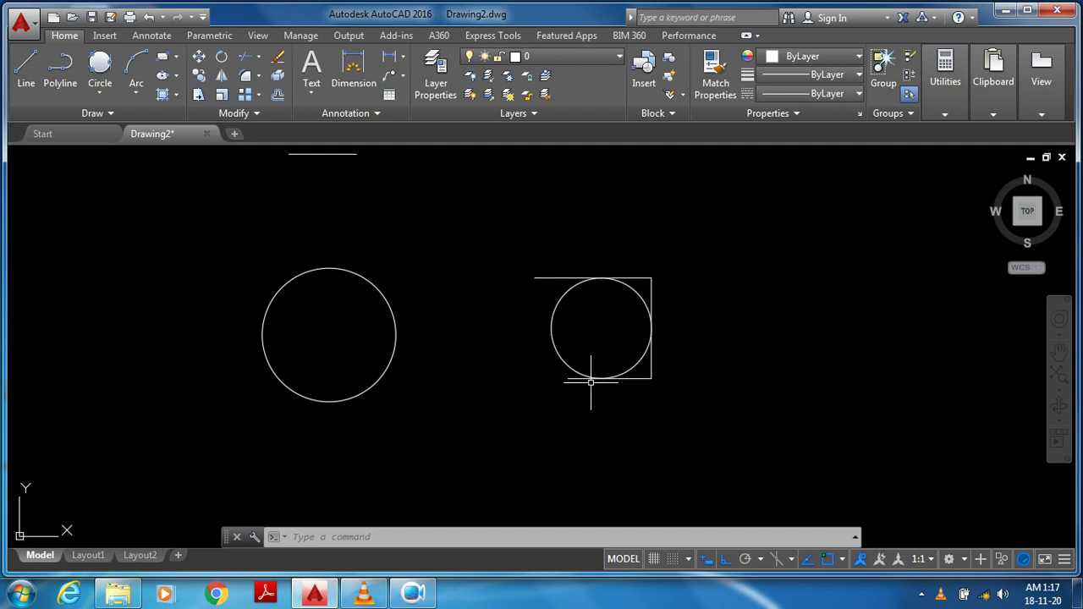
mouse_move(994, 42)
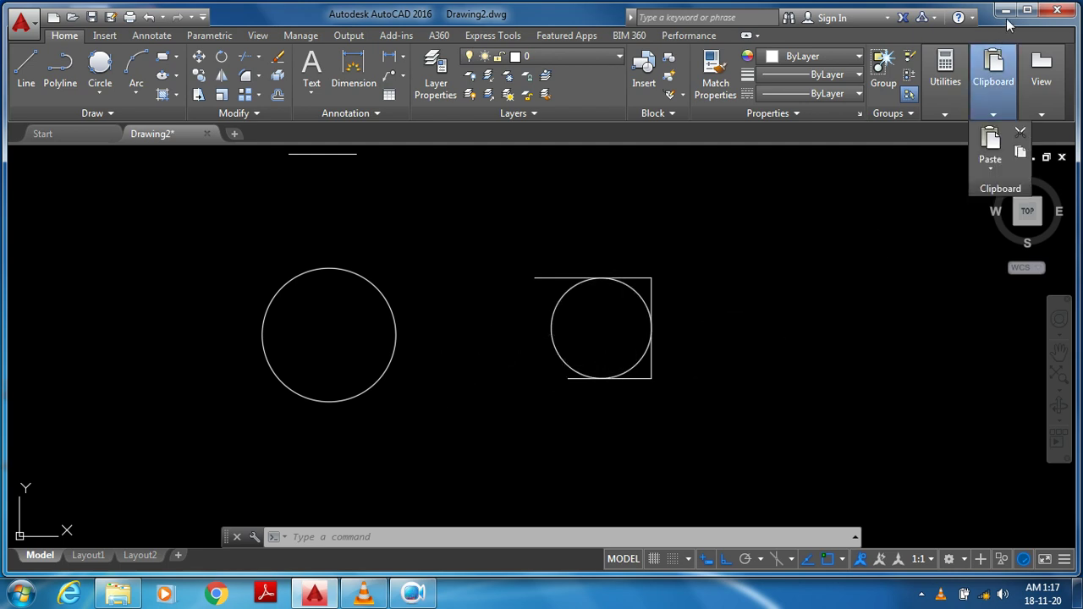
click(417, 595)
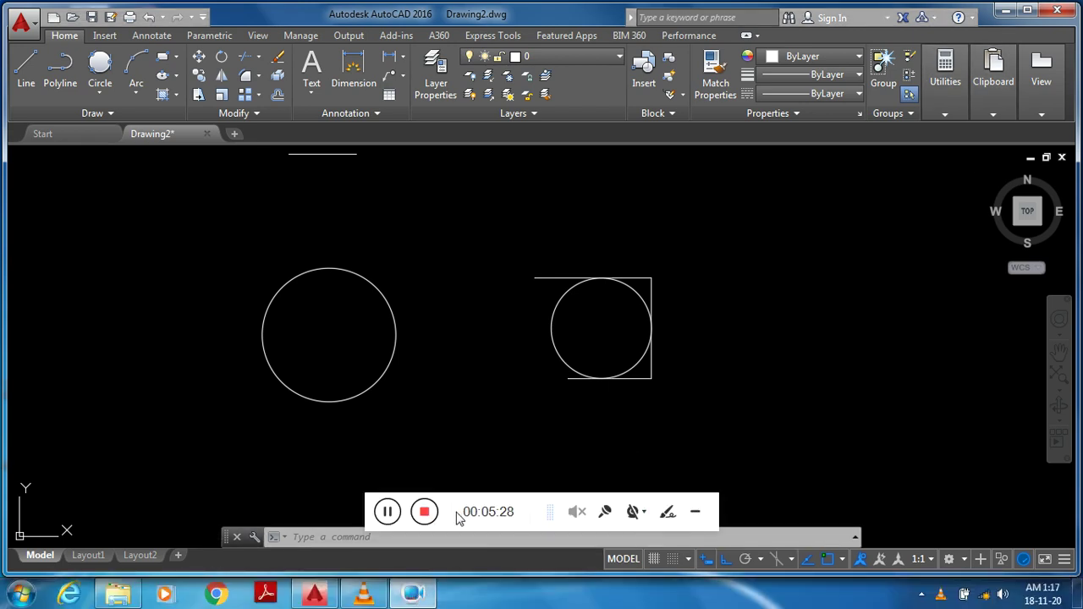